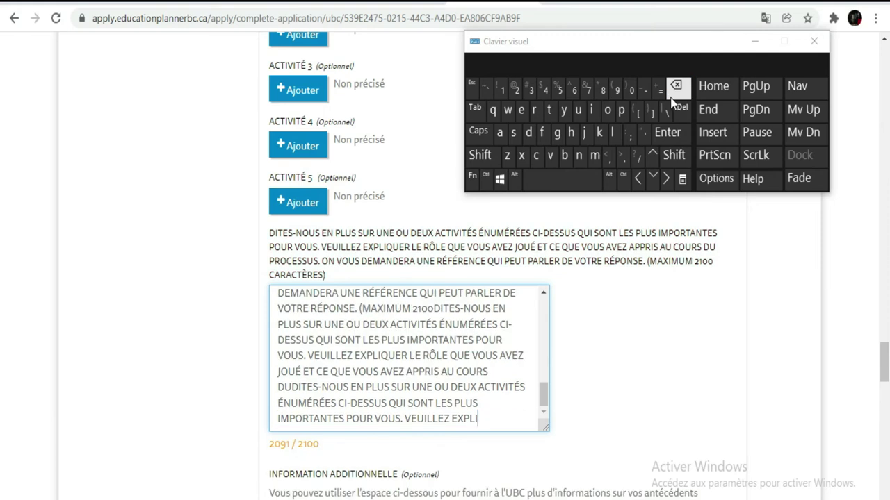
- Append the filler text "khyfdsgyu" to the answer about the most important activities, filling it to 2100 characters
click(599, 132)
click(571, 132)
click(566, 114)
click(542, 134)
click(528, 134)
click(513, 136)
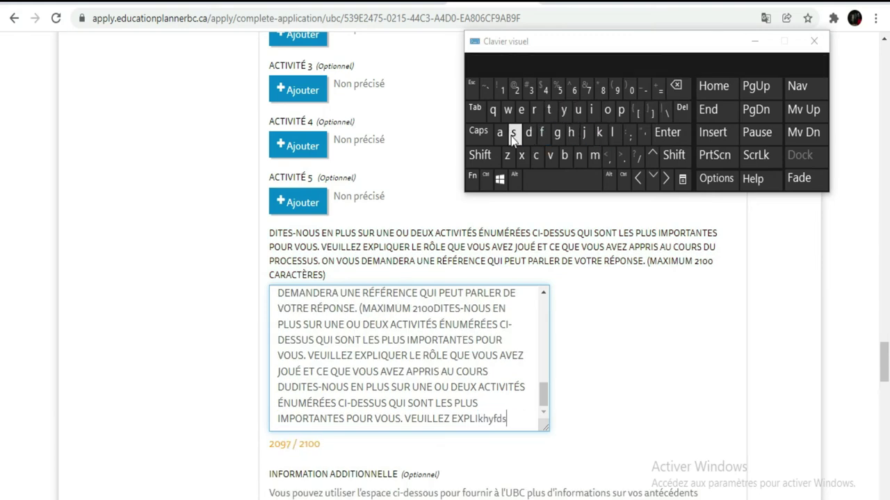
click(557, 132)
click(564, 109)
click(578, 113)
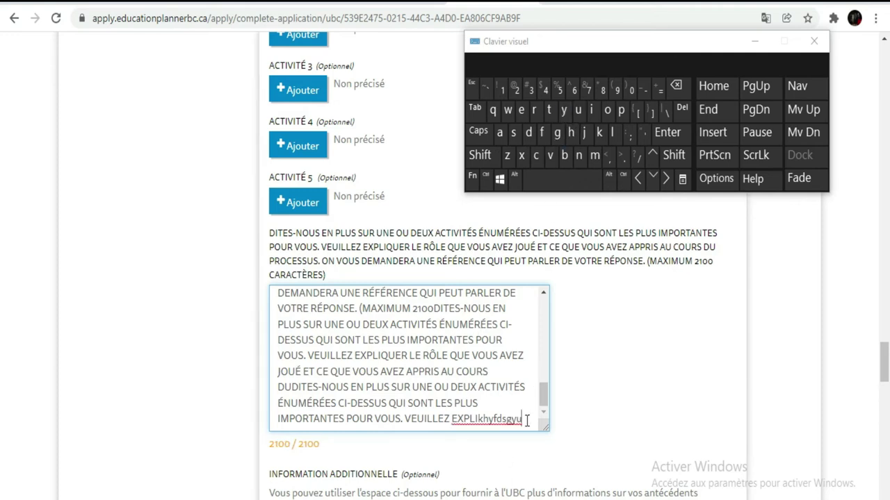
- Review the additional information, reference guide, campus housing and supplementary comments sections, moving the on-screen keyboard out of the way
scroll(430, 408, down, 4)
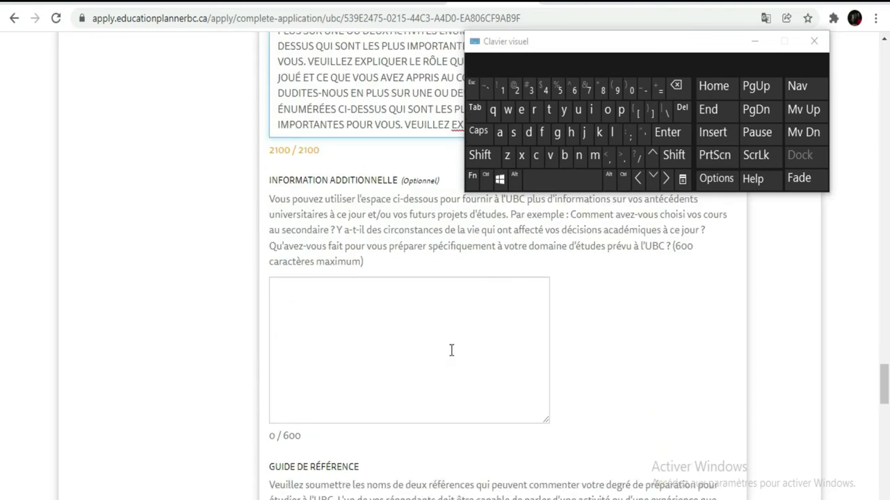
scroll(319, 277, up, 2)
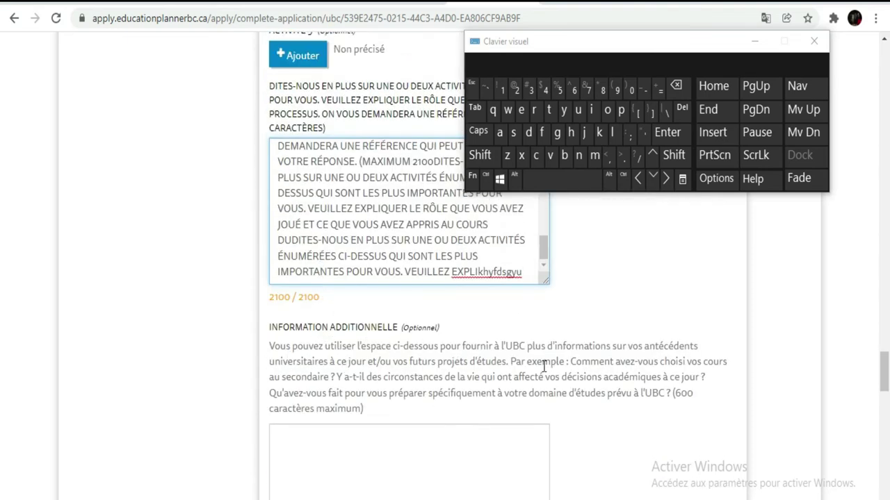
scroll(405, 317, down, 4)
scroll(362, 244, down, 2)
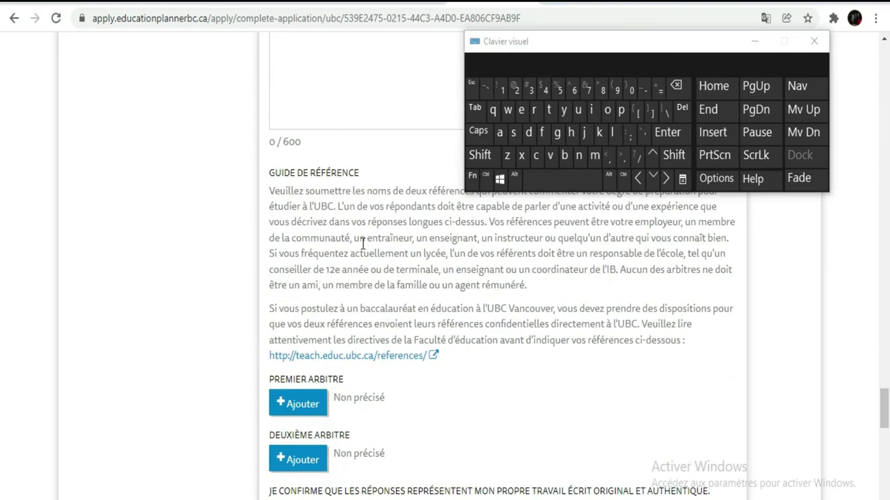
scroll(352, 218, down, 2)
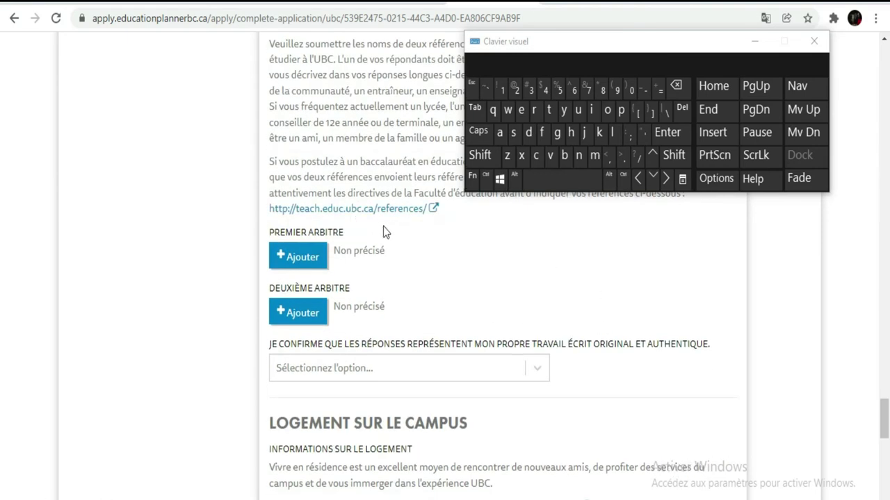
drag(667, 47, 725, 4)
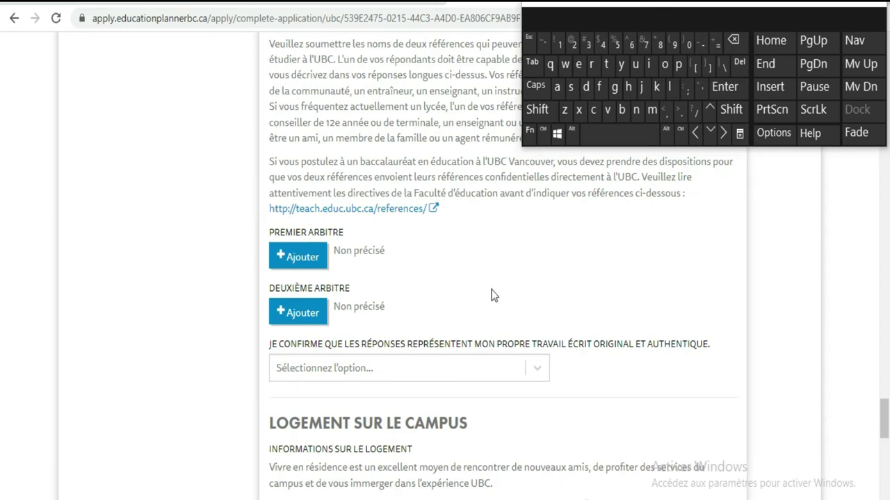
scroll(449, 292, down, 10)
scroll(447, 293, up, 5)
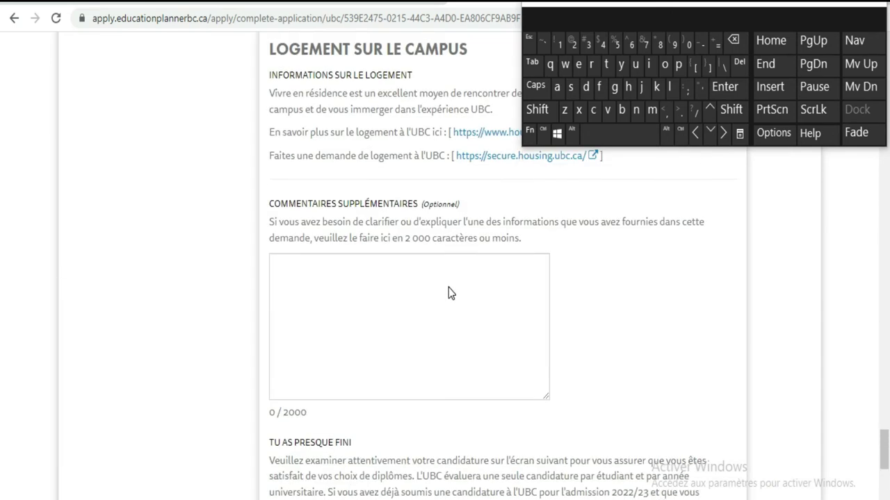
scroll(448, 293, up, 1)
scroll(447, 292, up, 4)
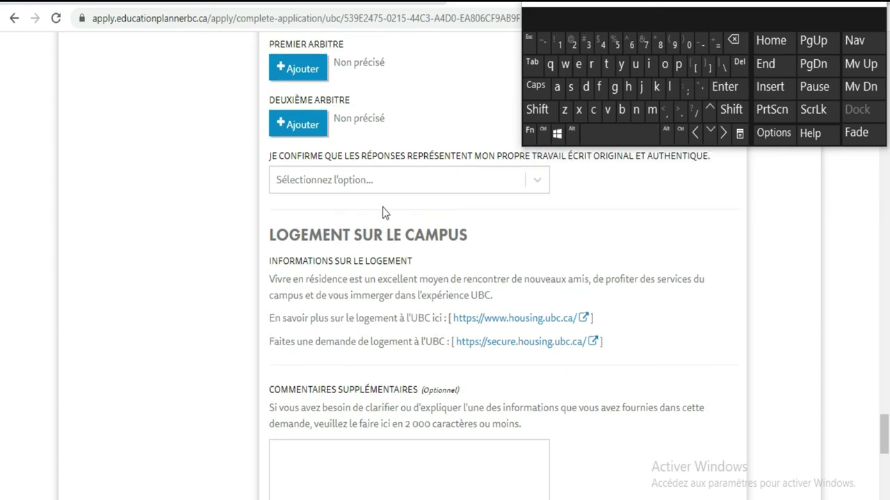
scroll(368, 172, up, 4)
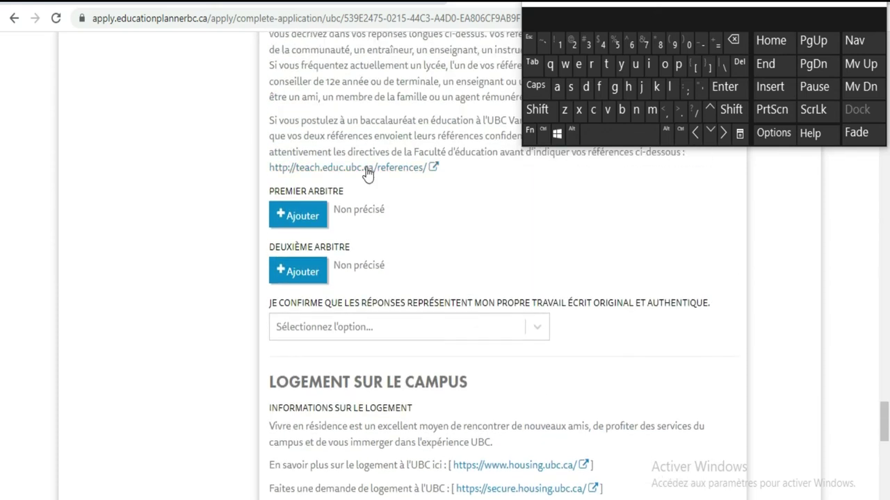
- Start adding the first referee and fill in the name, email address and phone number from a saved contact suggestion
click(295, 220)
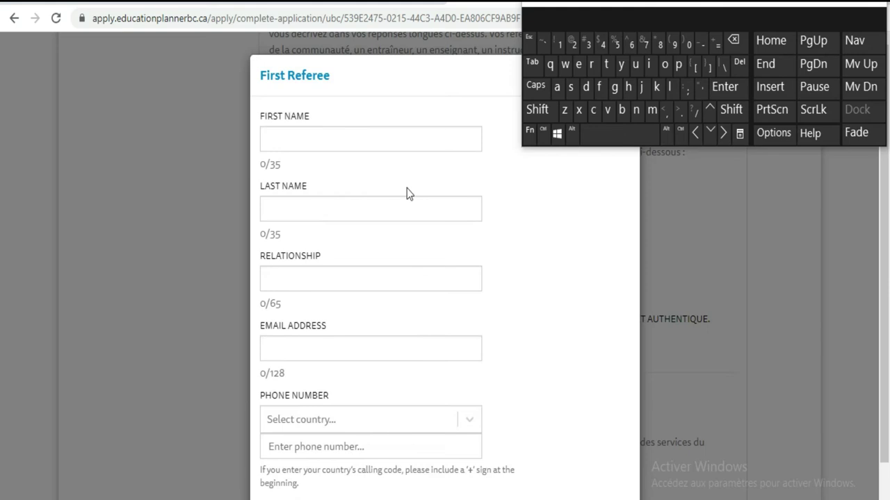
scroll(332, 271, down, 1)
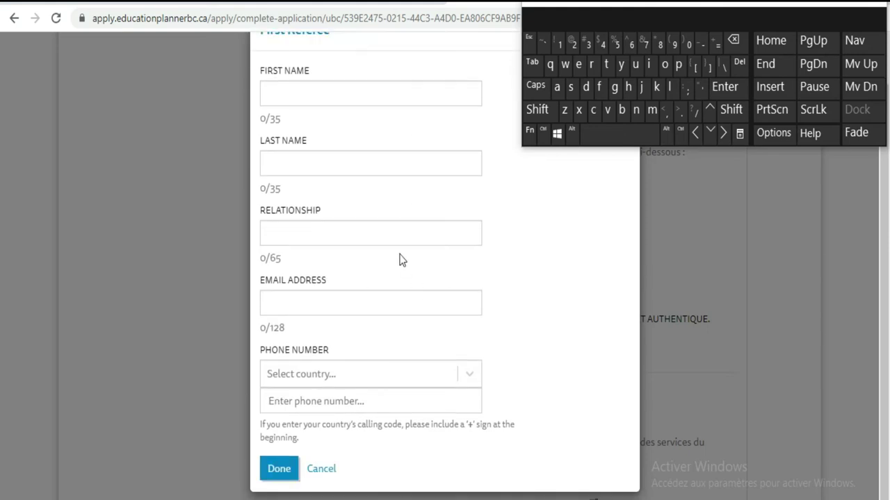
scroll(351, 98, up, 1)
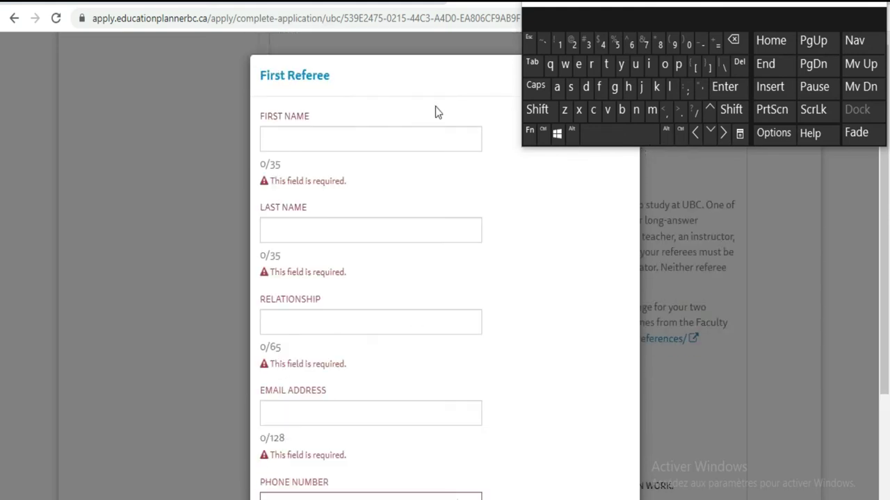
click(328, 139)
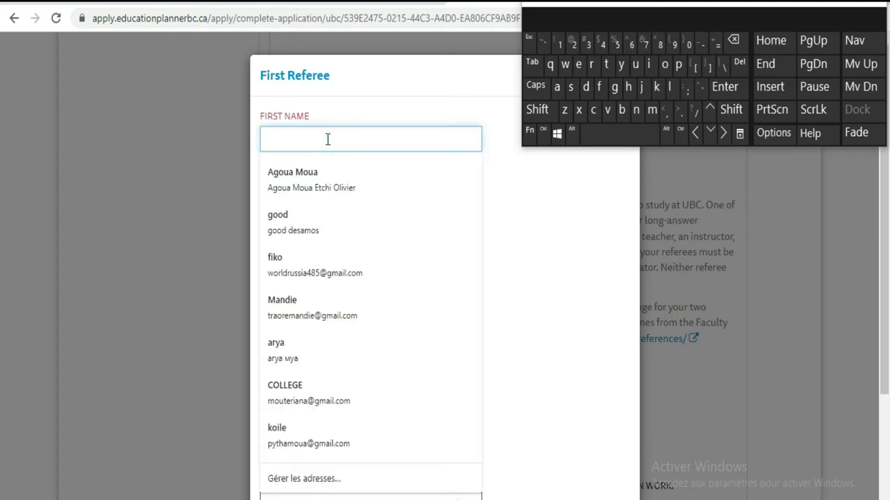
click(317, 248)
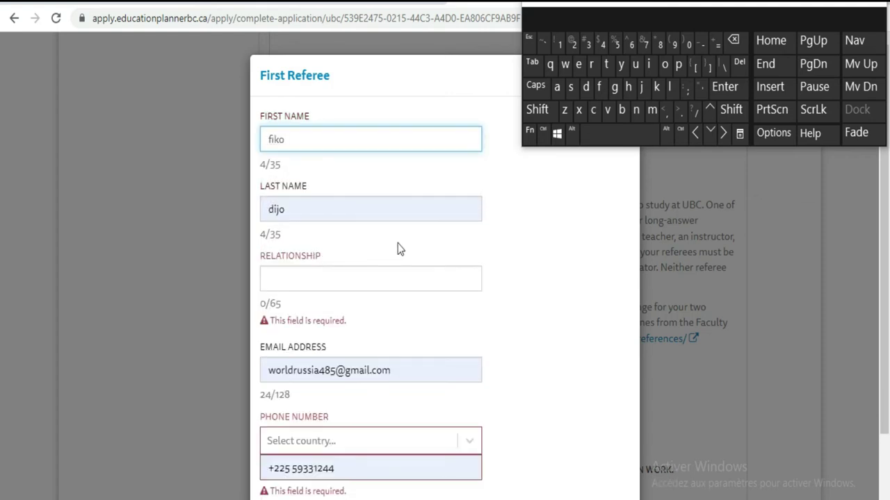
scroll(503, 233, down, 1)
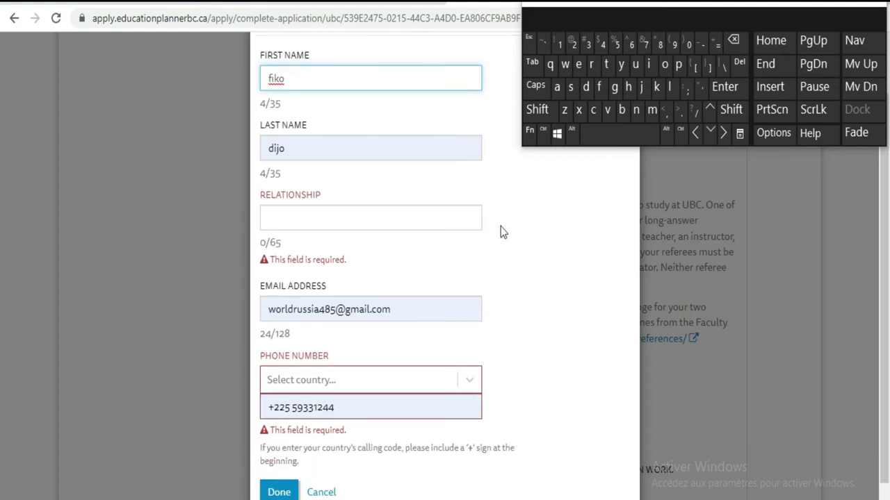
- Set the first referee's phone country to Cote D'ivoire and the relationship to "celibataire"
click(354, 356)
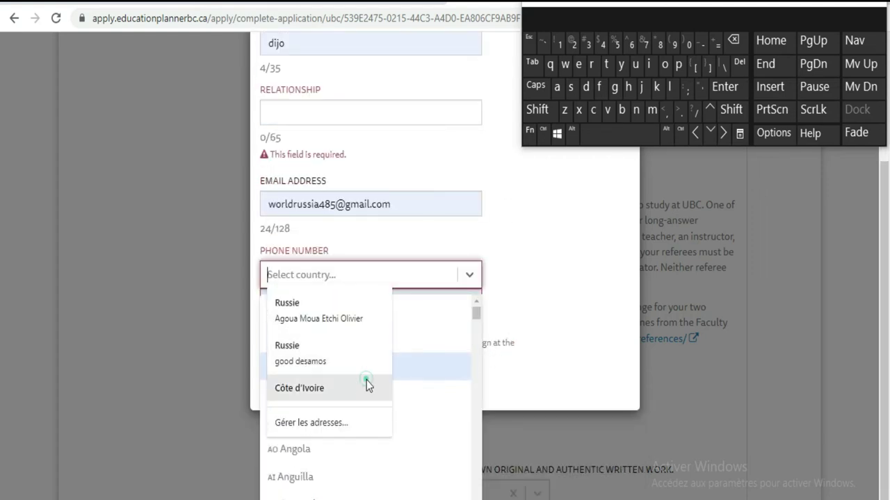
click(367, 383)
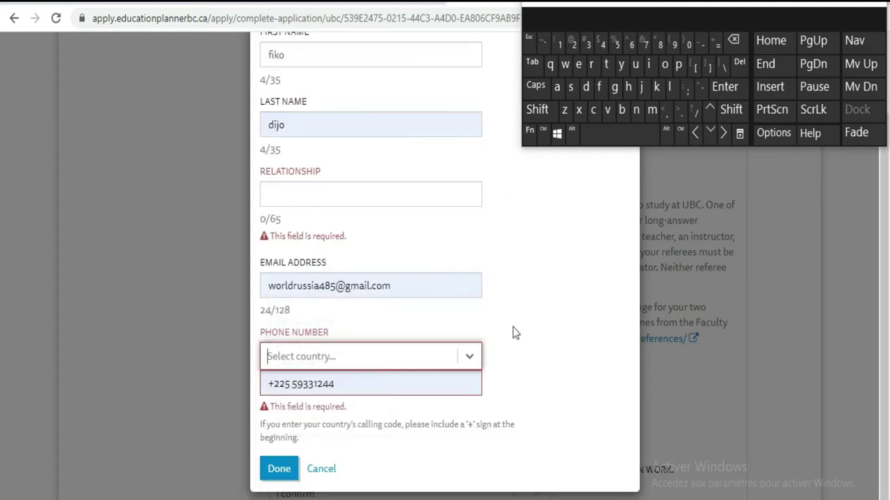
click(456, 356)
click(353, 381)
click(475, 360)
scroll(452, 354, down, 8)
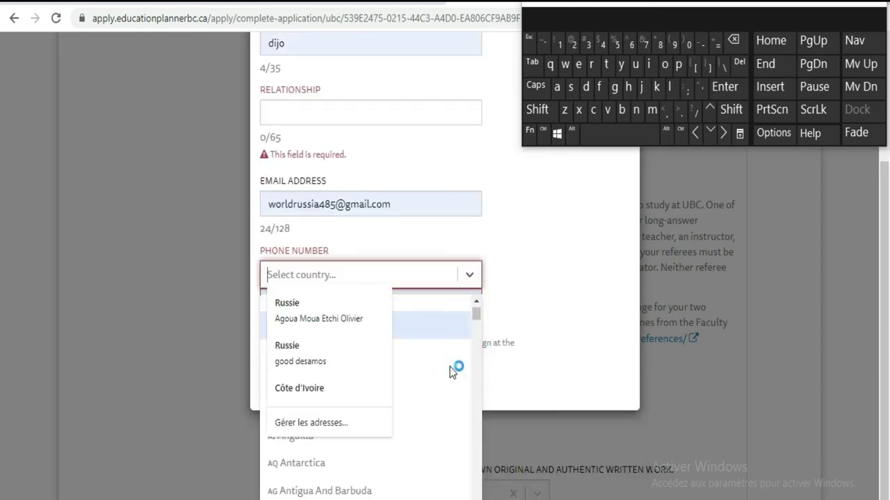
scroll(450, 372, down, 6)
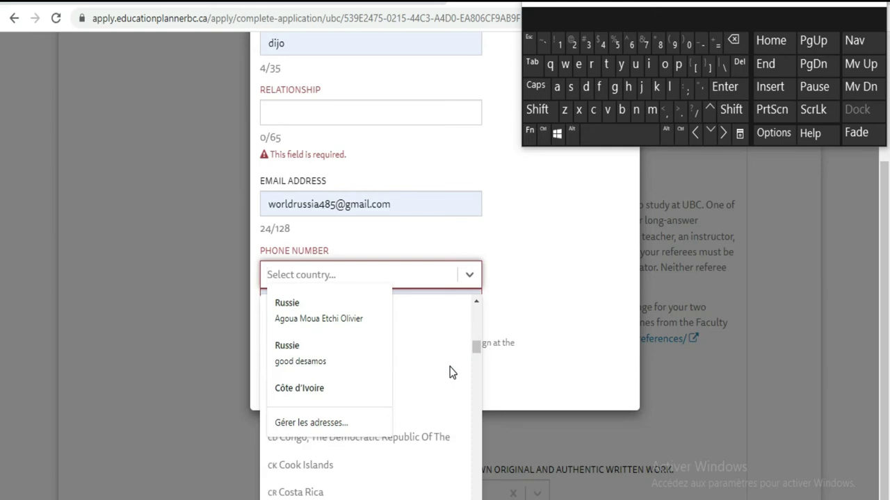
click(419, 434)
click(560, 300)
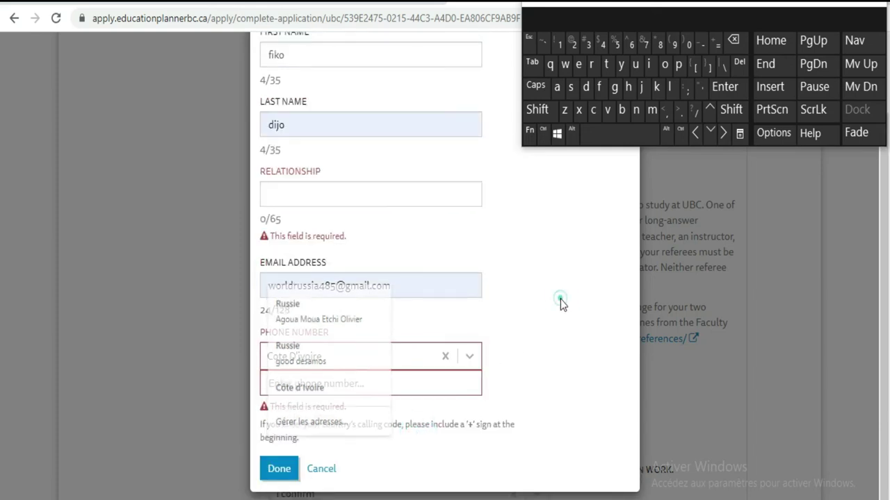
click(382, 190)
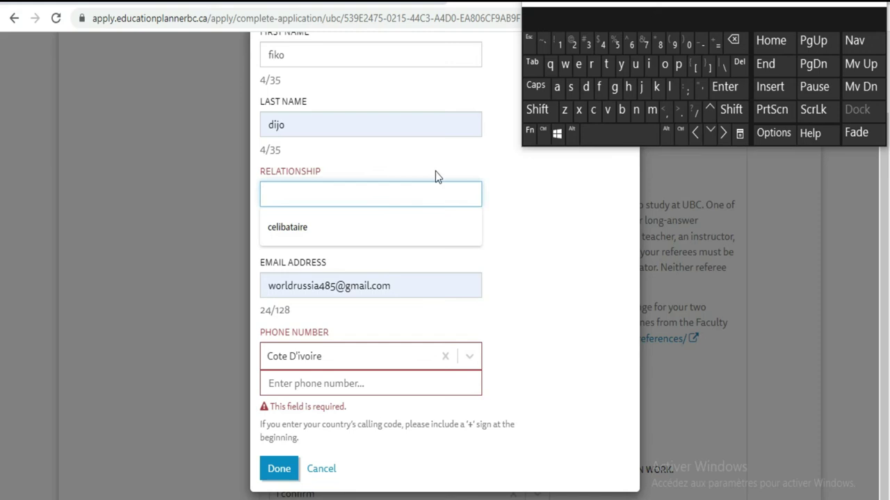
click(396, 231)
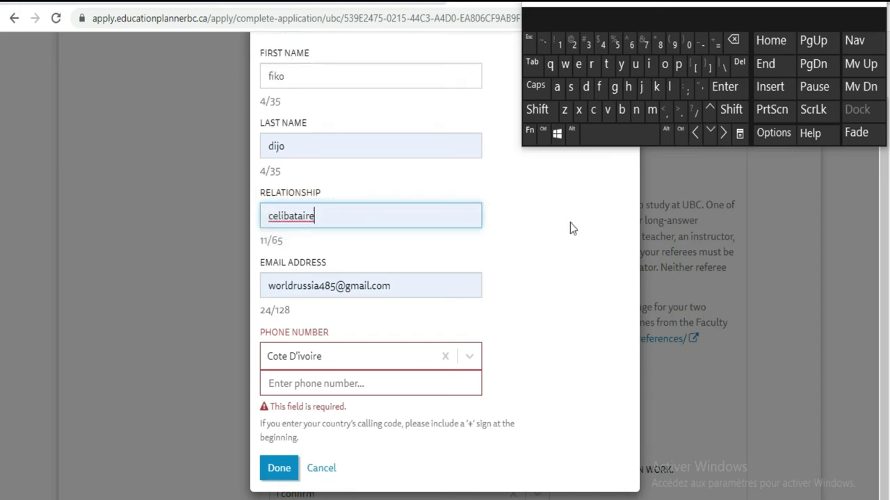
- Enter the first referee's phone number without the country code and save the referee
click(446, 383)
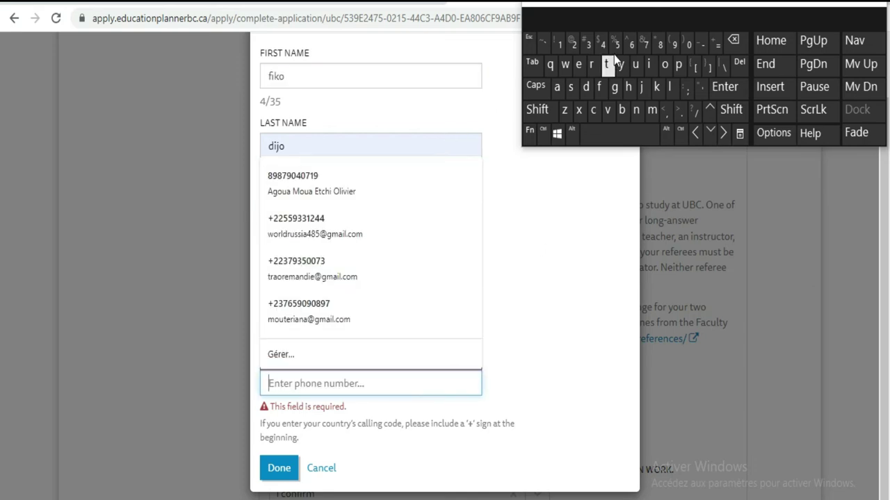
click(537, 110)
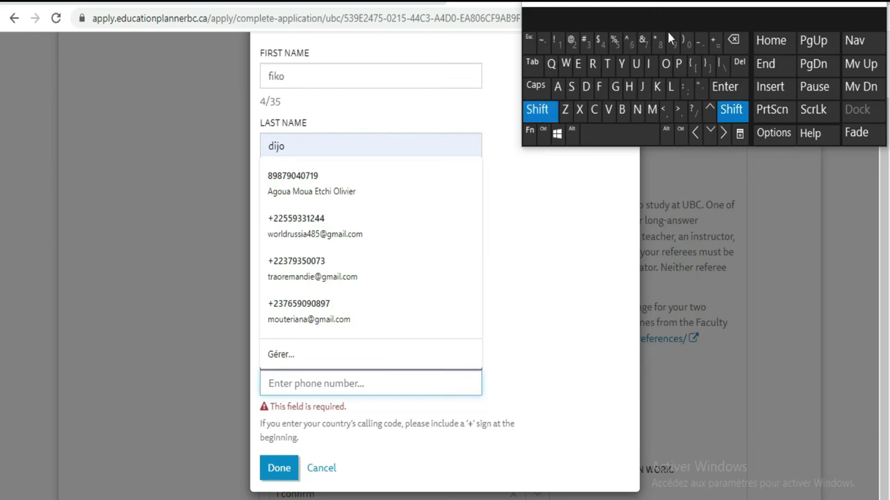
click(546, 113)
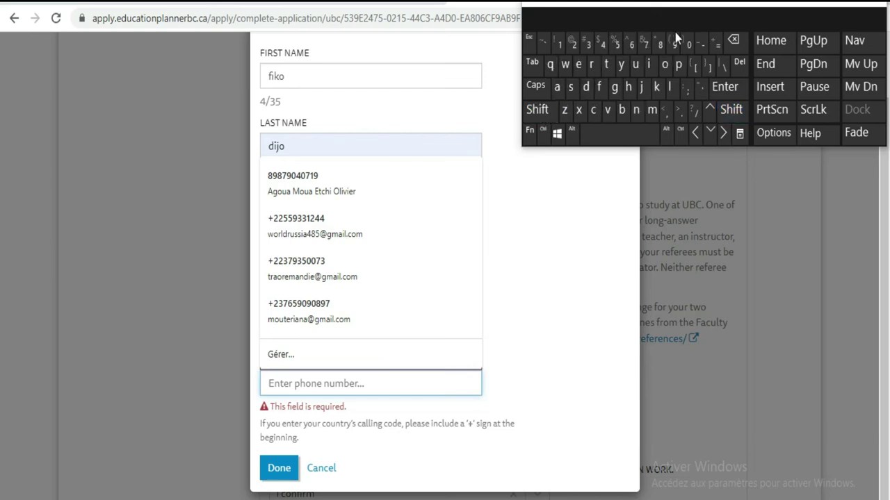
click(689, 44)
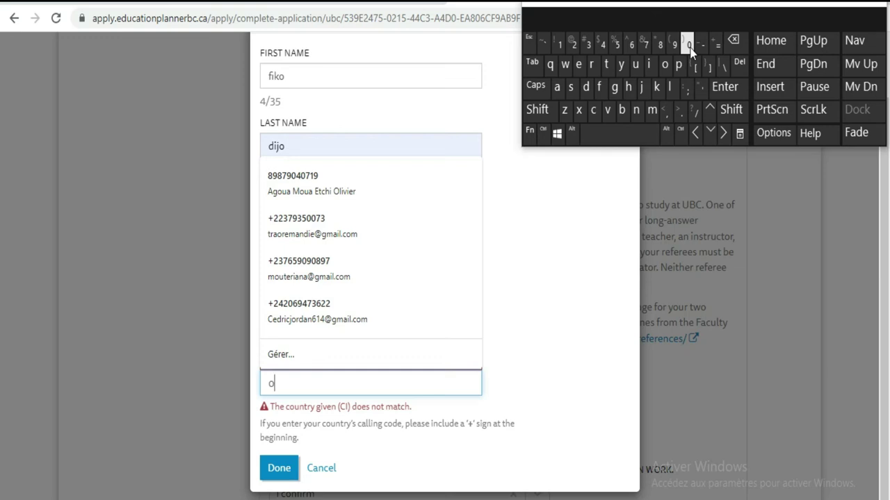
click(641, 55)
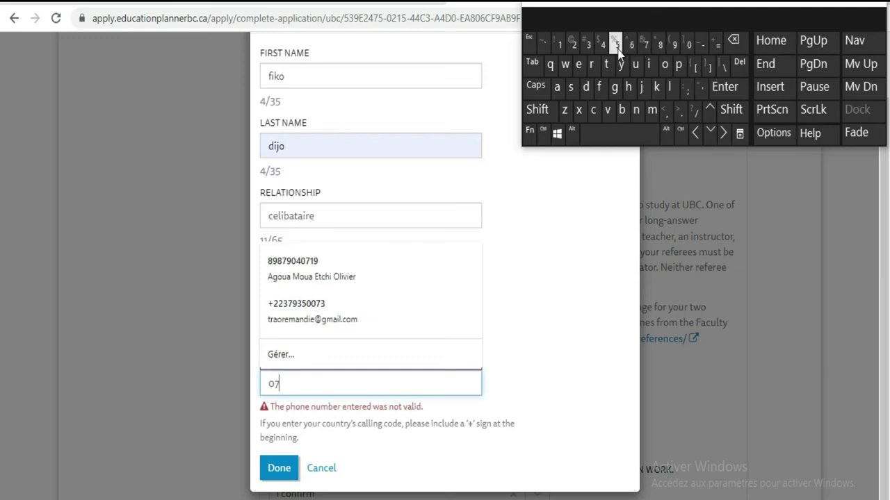
click(617, 49)
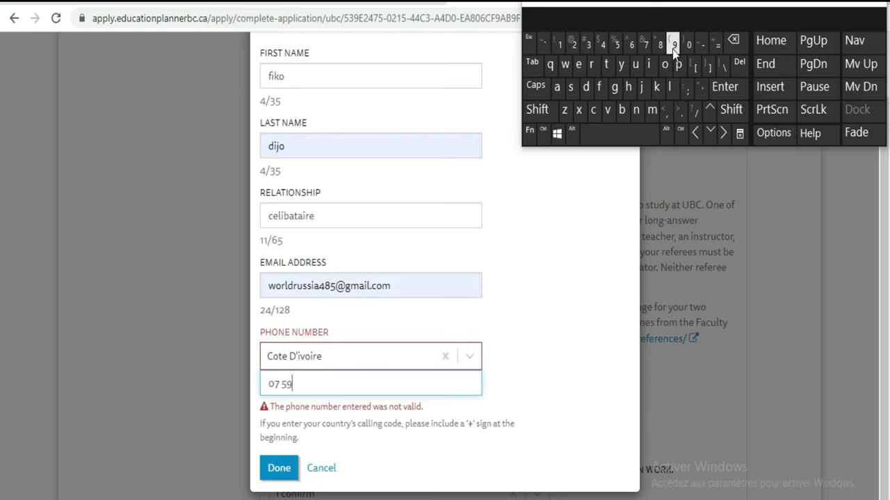
click(588, 49)
click(589, 49)
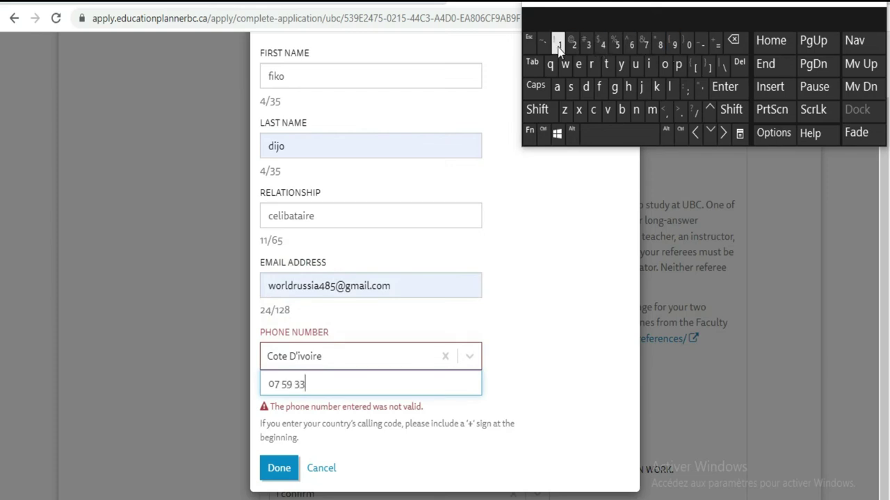
click(572, 46)
click(602, 44)
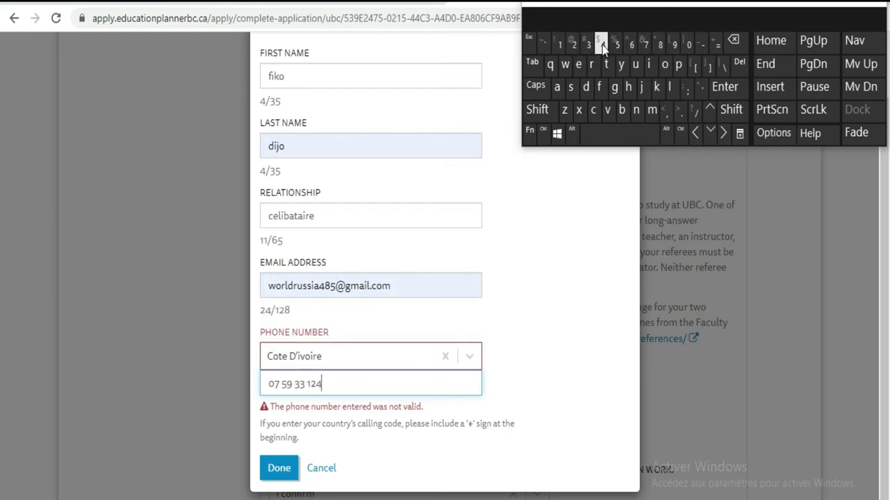
click(602, 45)
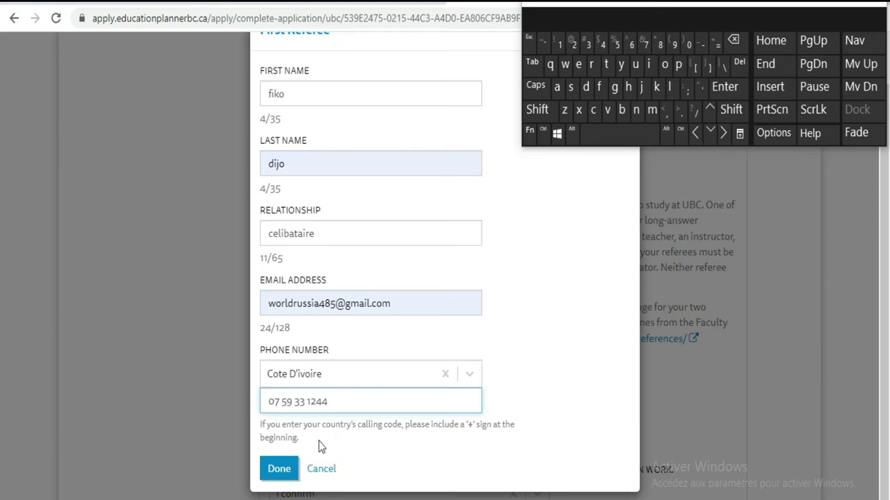
click(279, 470)
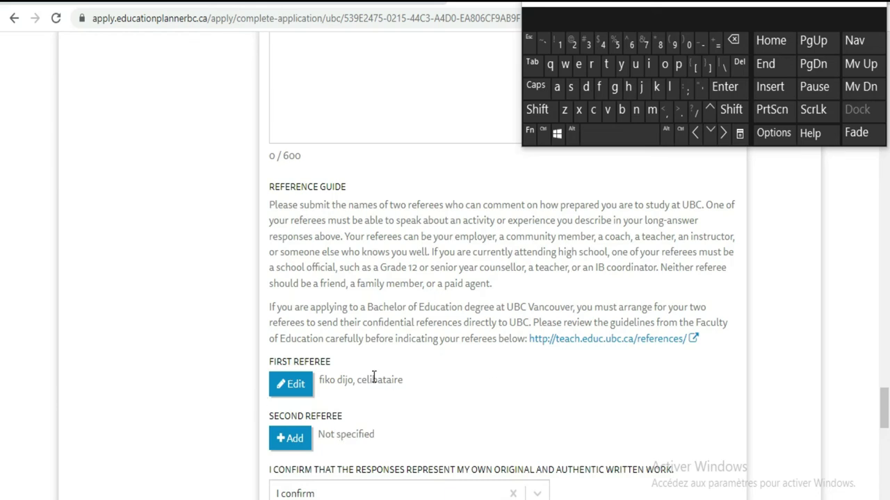
- Start adding the second referee and fill in the name, email address and phone number from a saved contact suggestion
click(291, 438)
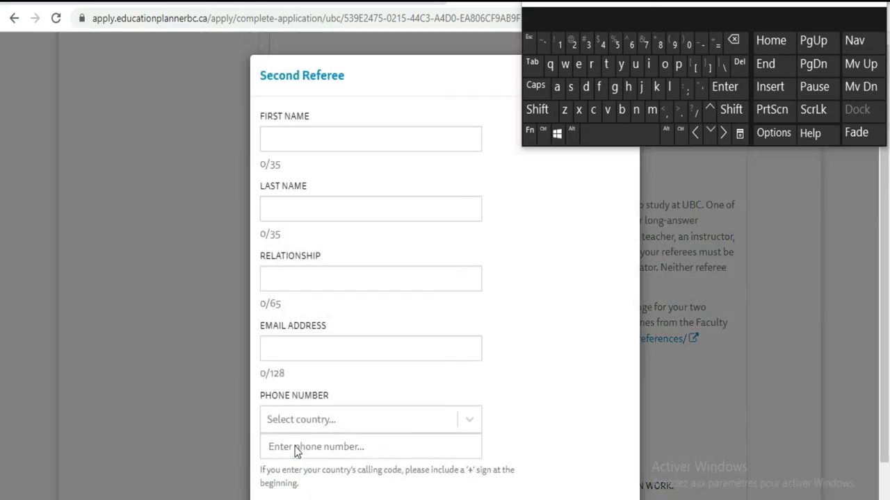
click(382, 138)
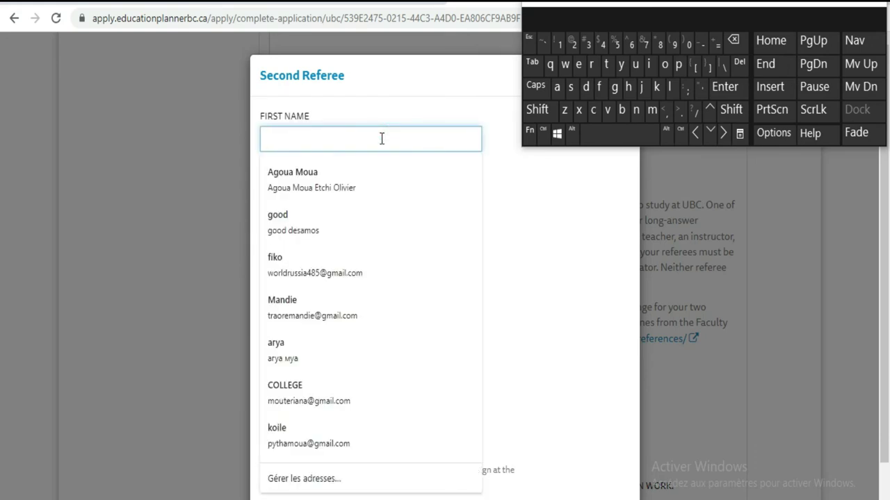
click(324, 264)
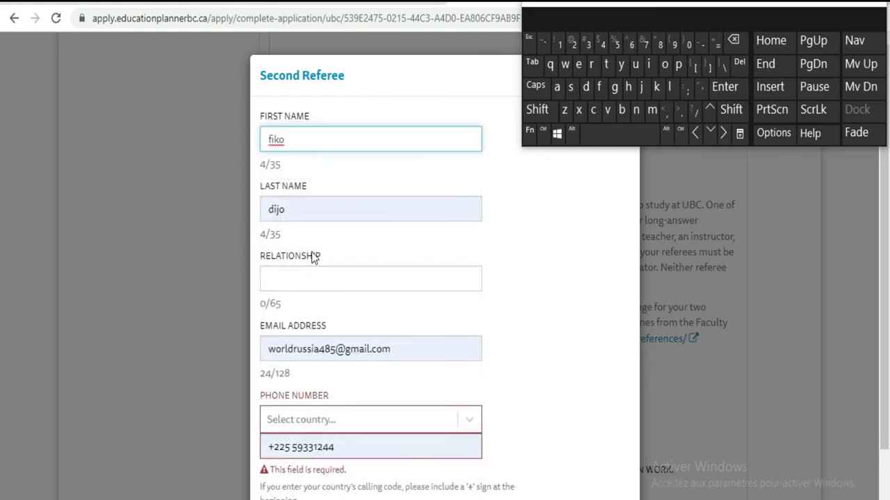
- Set the second referee's phone country to Cote D'ivoire
scroll(379, 391, down, 1)
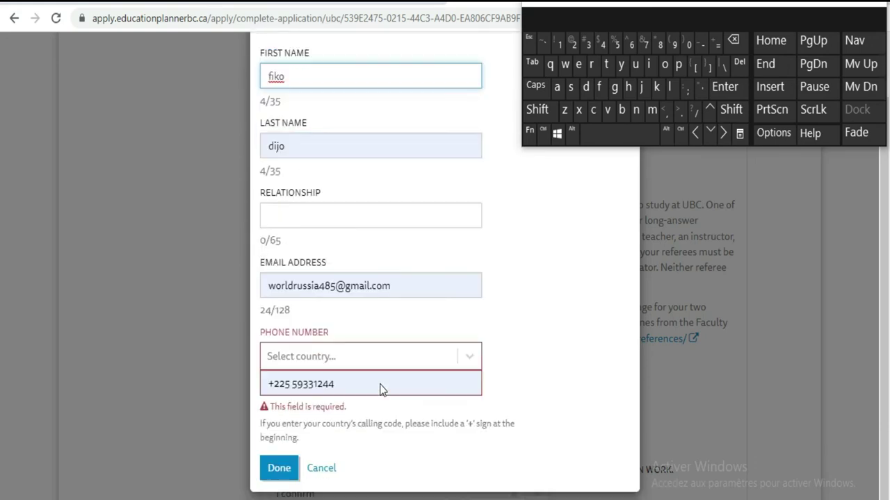
click(470, 356)
scroll(413, 410, down, 8)
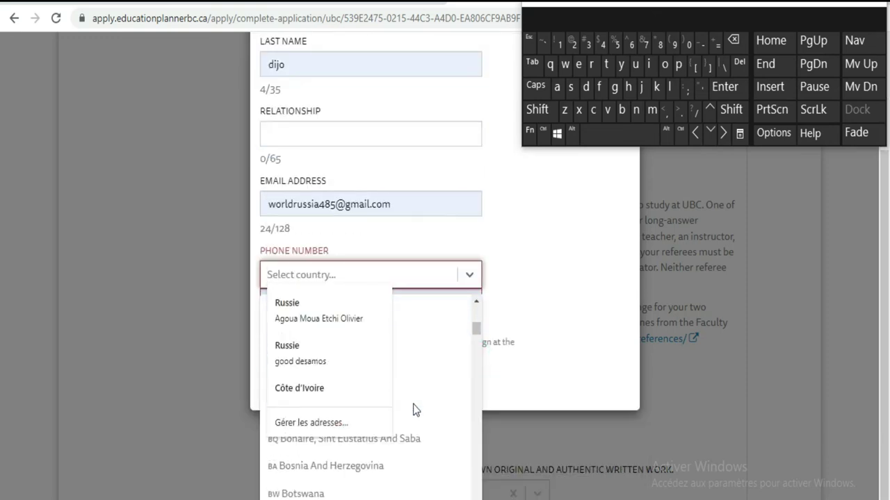
scroll(403, 473, down, 4)
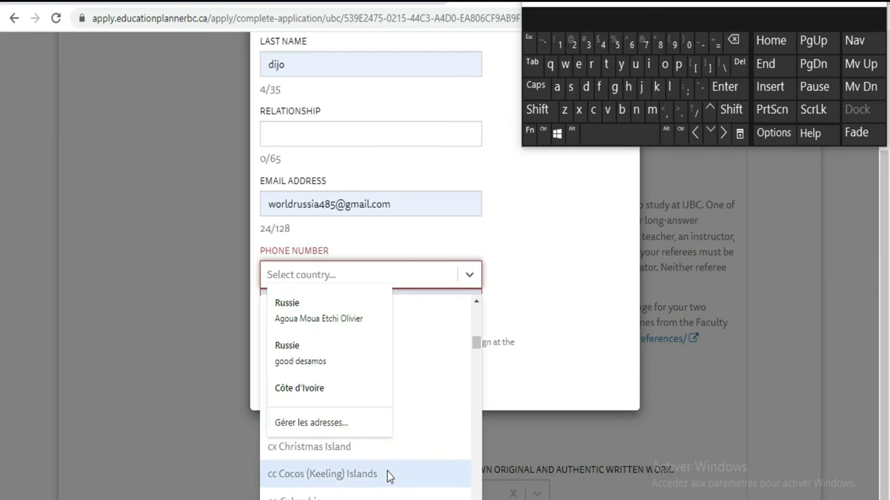
scroll(390, 477, down, 3)
scroll(387, 475, down, 3)
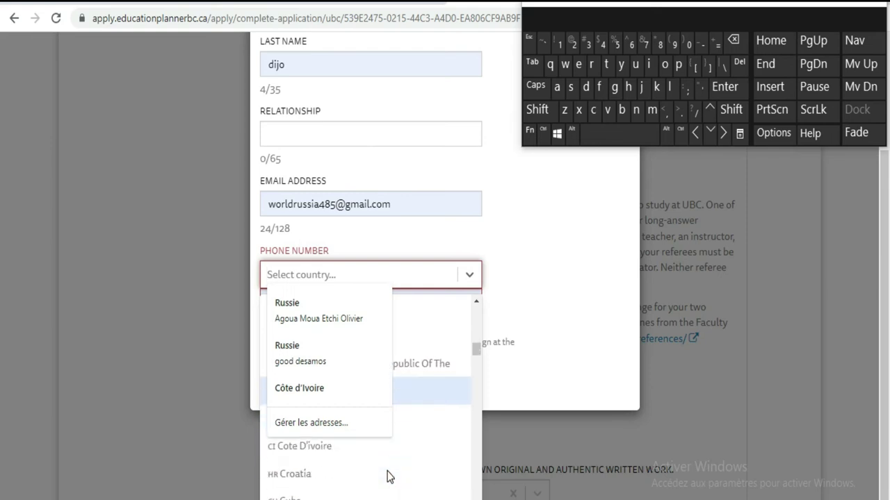
click(353, 452)
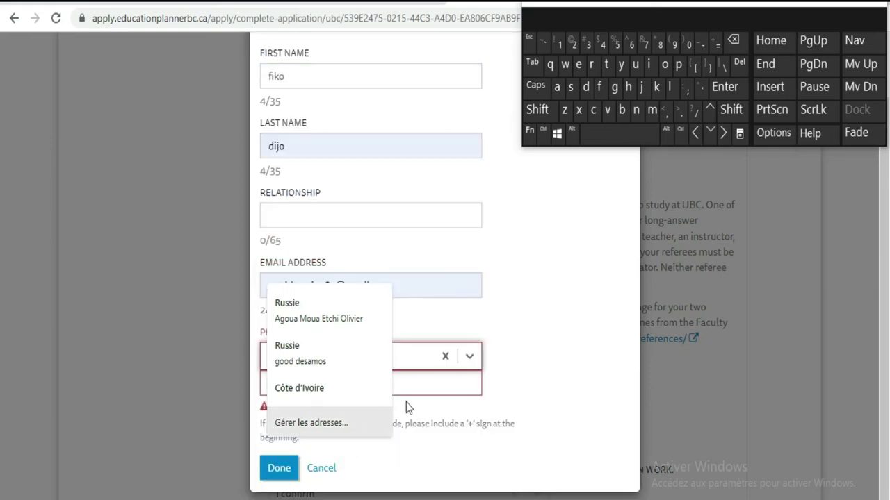
click(528, 375)
- Try to enter a ten-digit local phone number for the second referee without the country code
click(445, 382)
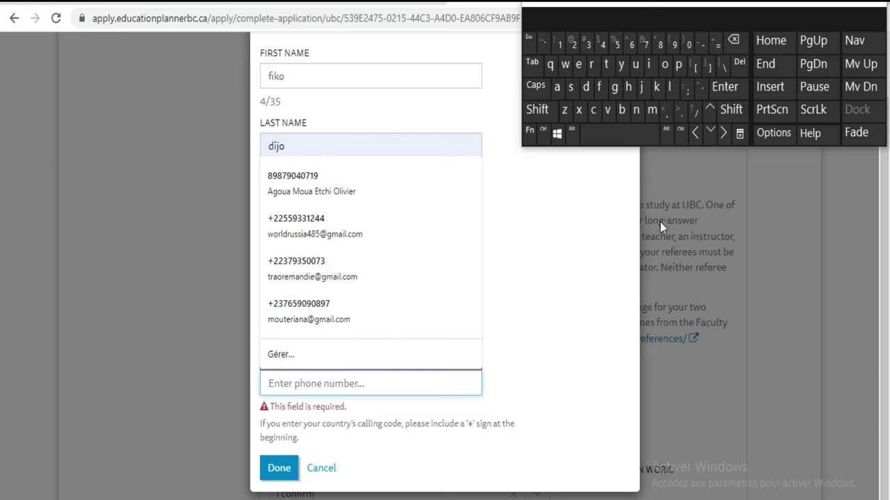
click(689, 46)
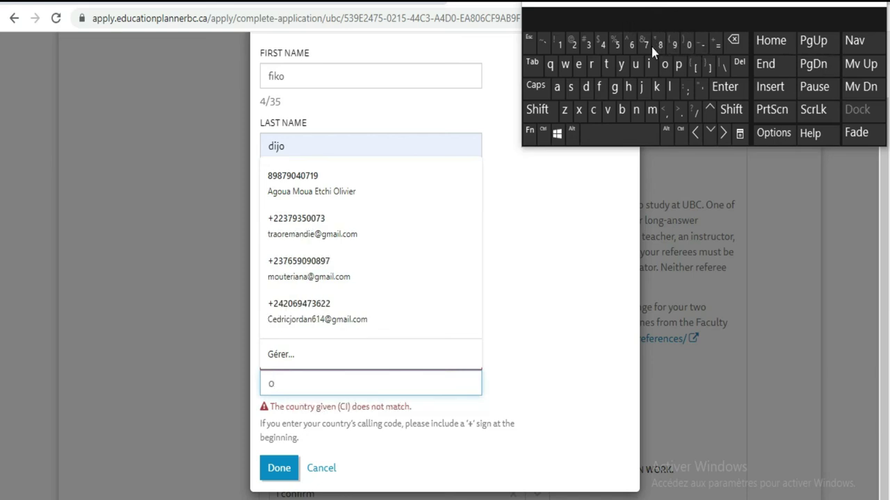
click(659, 46)
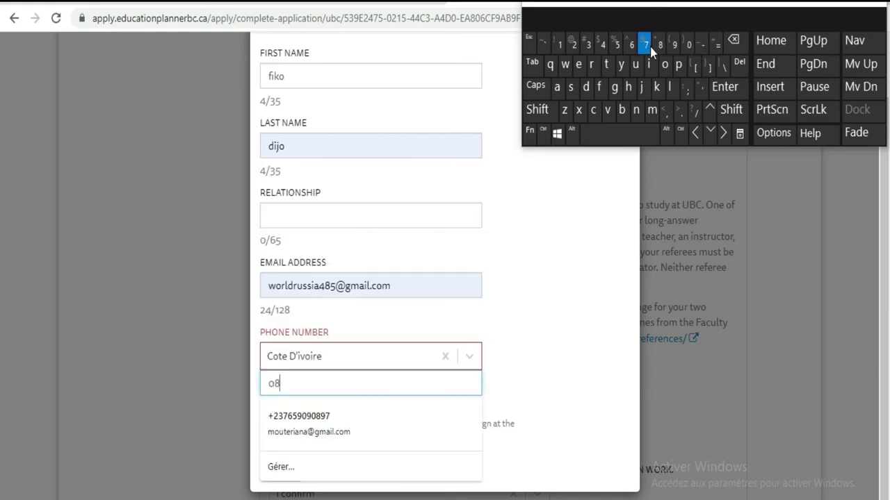
click(647, 46)
click(632, 46)
click(617, 46)
click(632, 46)
click(575, 46)
click(602, 46)
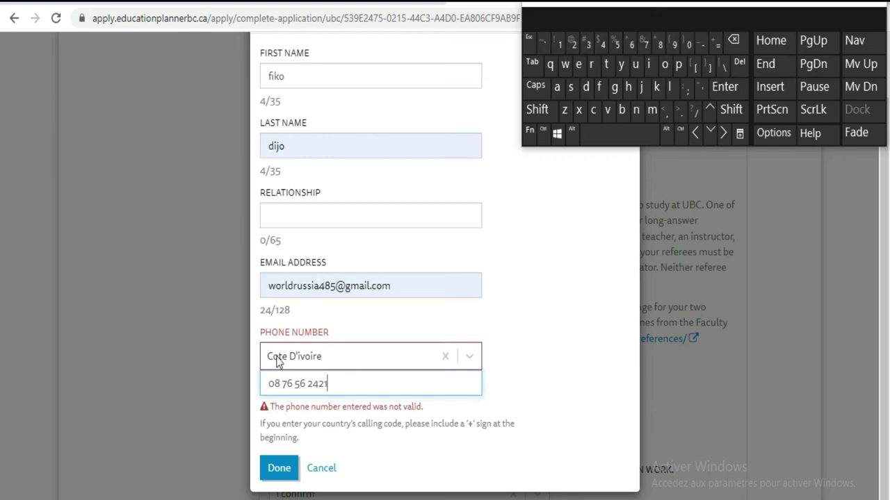
- Try to correct the second referee's phone number by replacing its digits and shortening it to eight
click(277, 378)
click(742, 42)
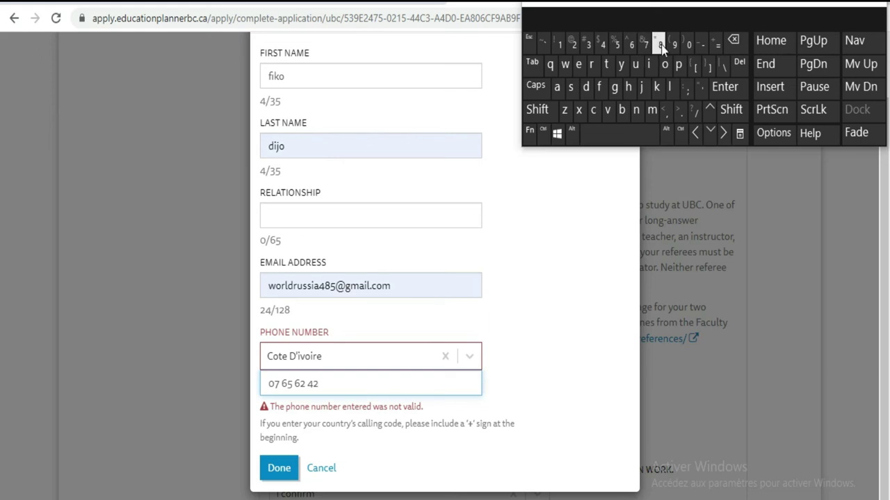
click(631, 46)
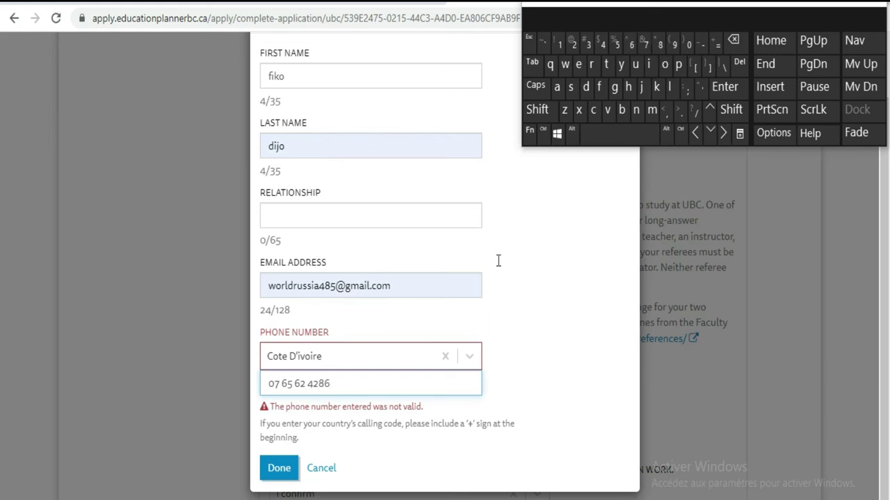
click(733, 42)
click(734, 41)
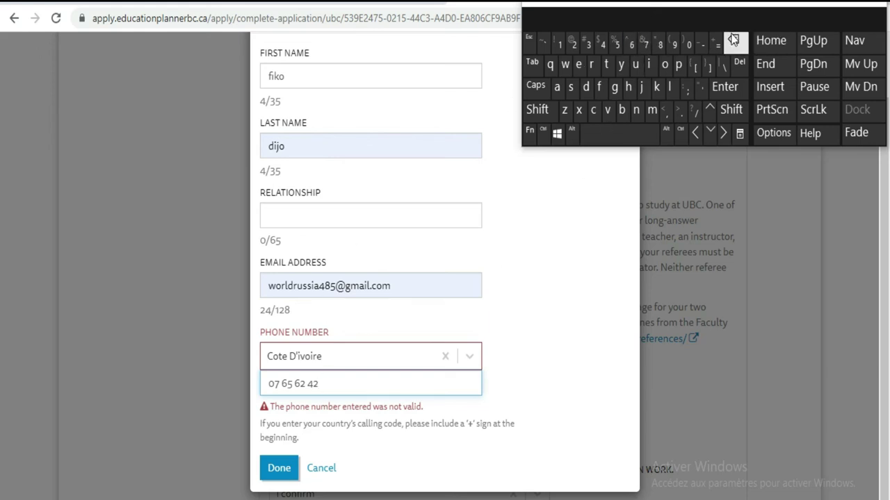
click(325, 214)
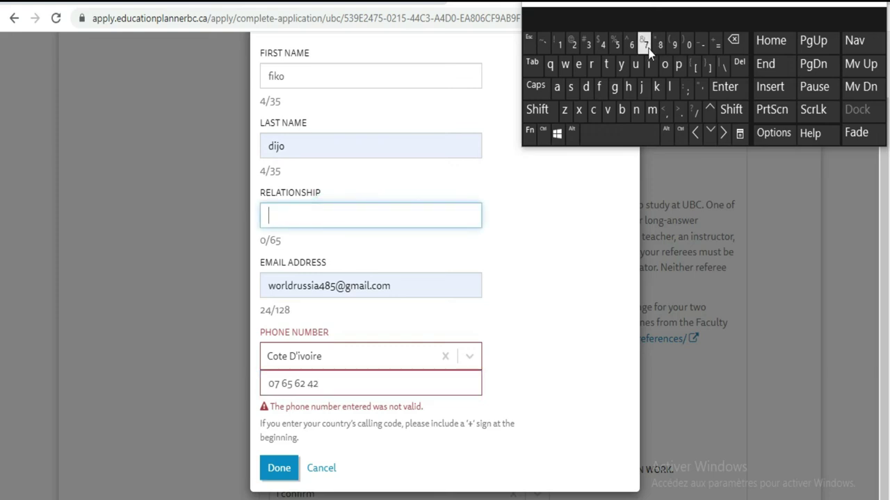
click(593, 109)
click(579, 64)
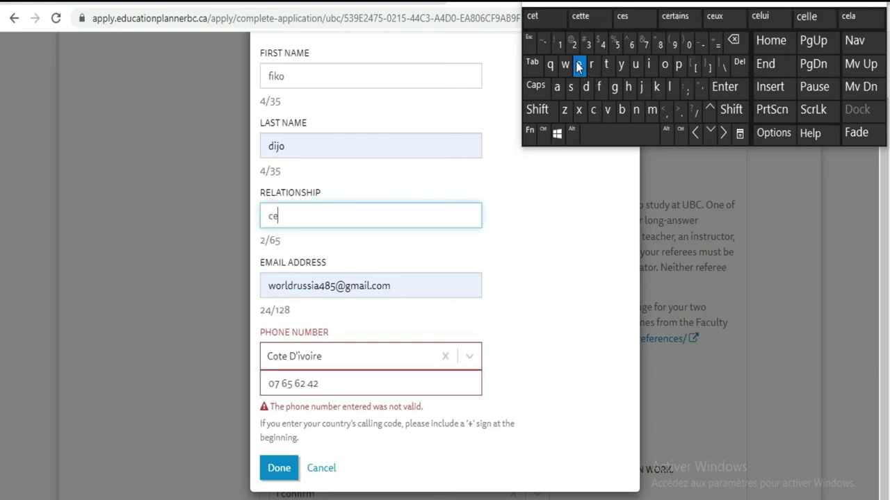
click(672, 87)
click(650, 65)
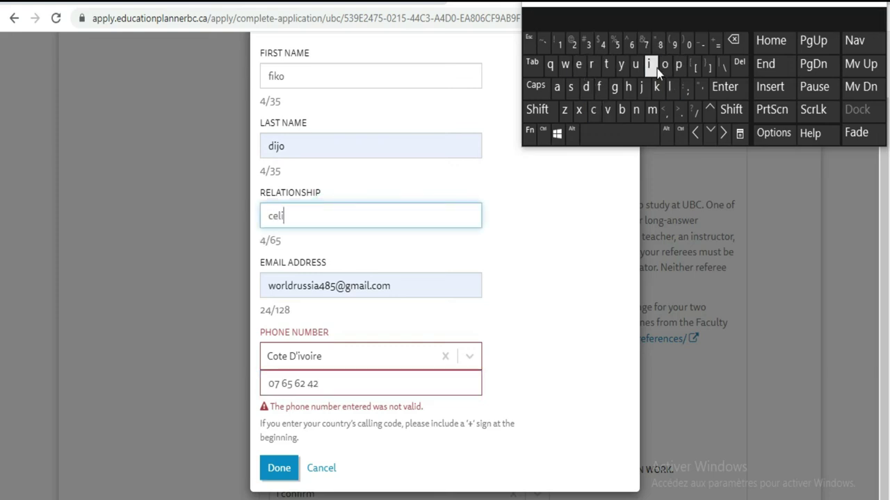
click(622, 111)
click(556, 87)
click(606, 64)
click(561, 90)
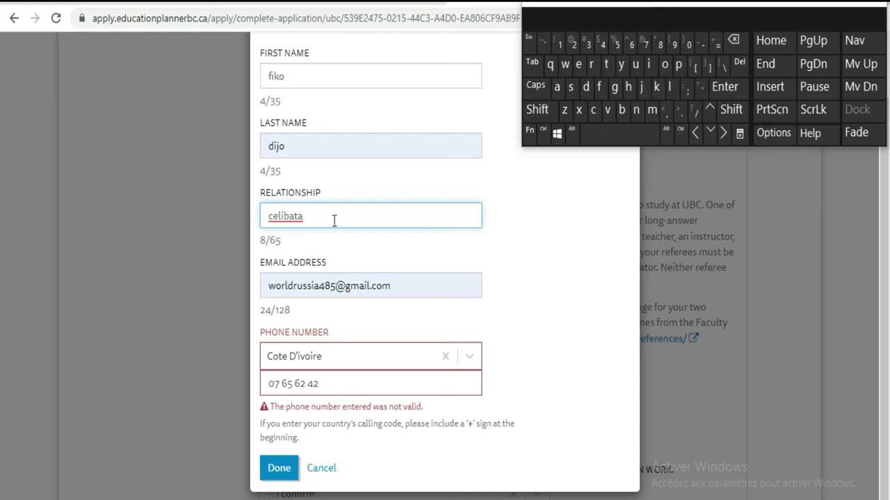
click(734, 42)
click(734, 42)
click(734, 42)
click(734, 41)
click(734, 42)
click(734, 41)
click(734, 42)
click(734, 42)
- Set the second referee's relationship to "single"
click(571, 88)
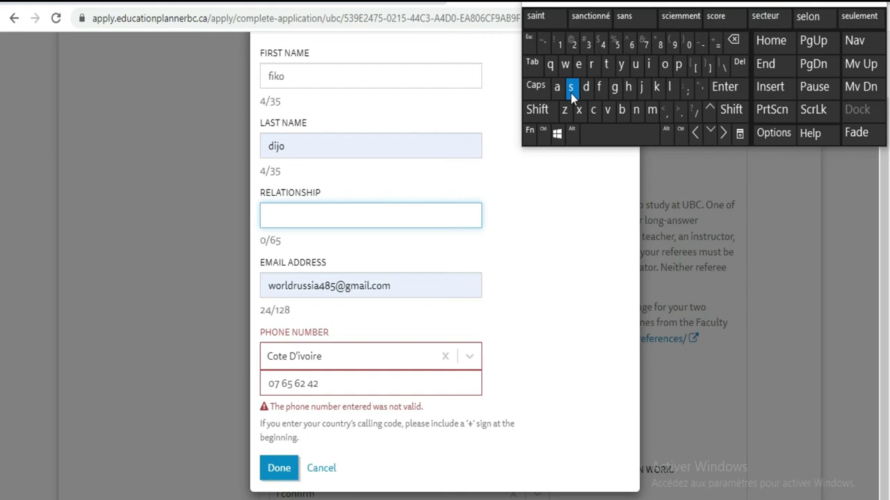
click(648, 63)
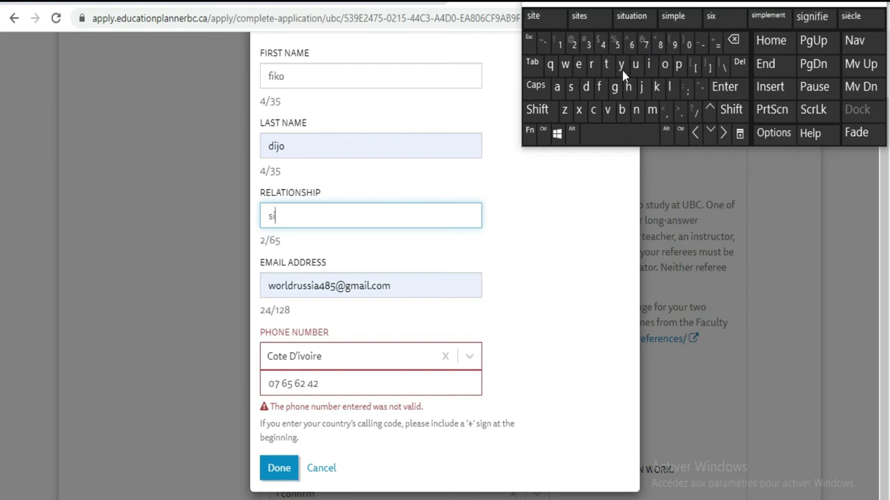
click(637, 113)
click(616, 87)
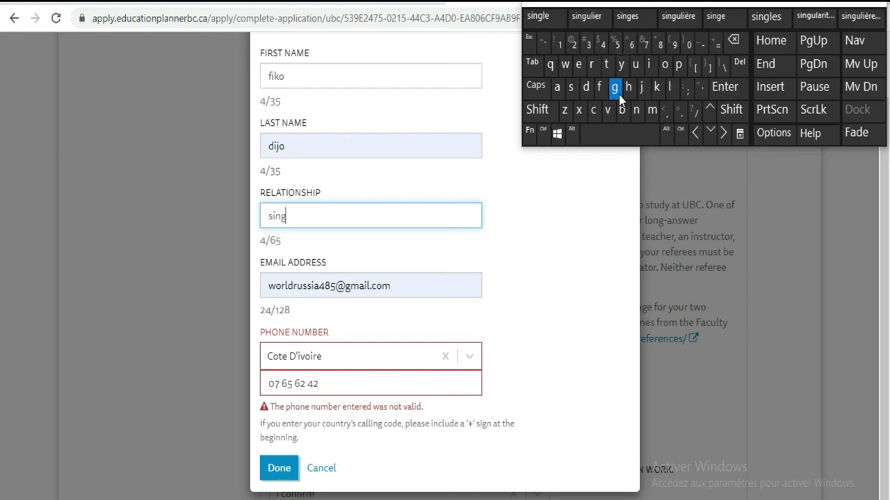
click(669, 88)
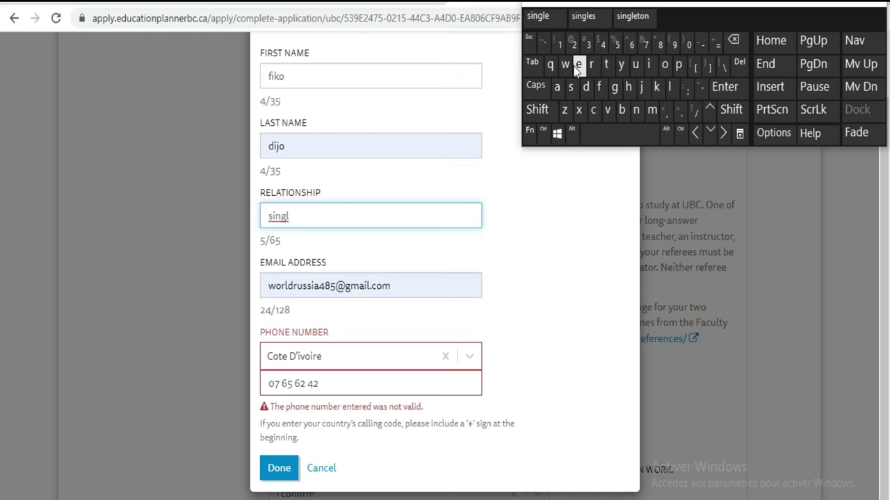
click(576, 67)
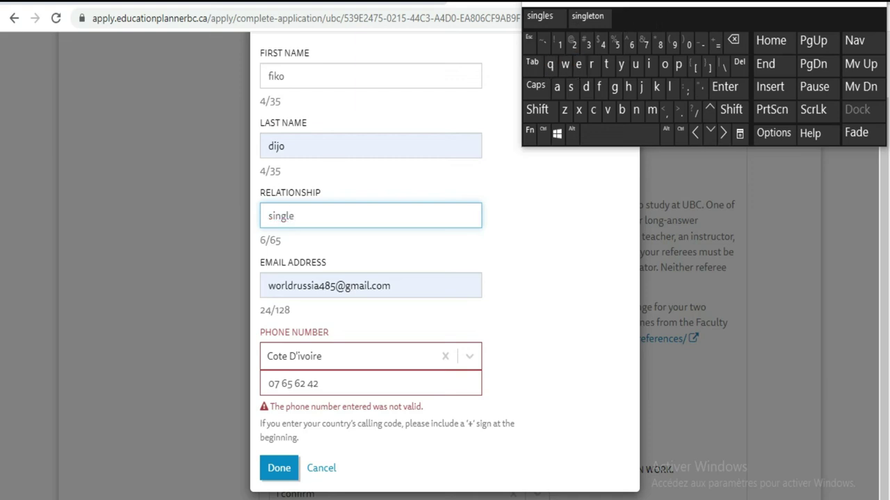
- Extend the second referee's phone number to ten digits and try to save the referee
click(395, 381)
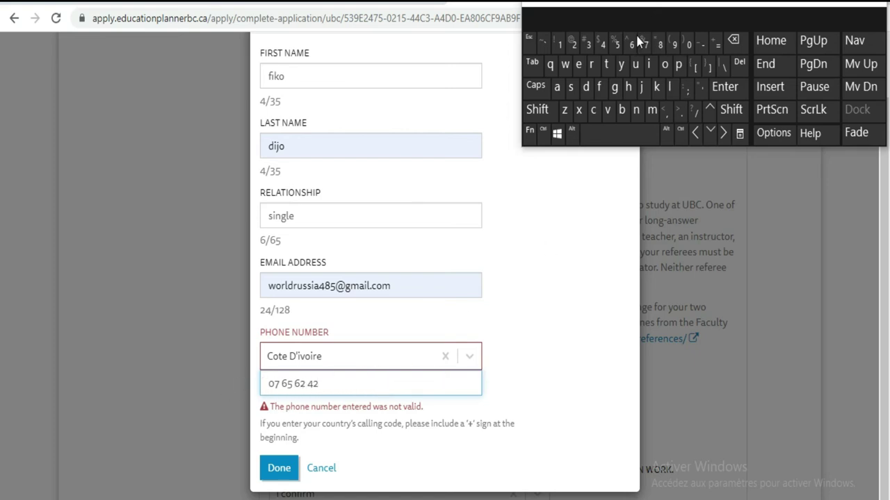
click(617, 44)
click(318, 384)
click(280, 470)
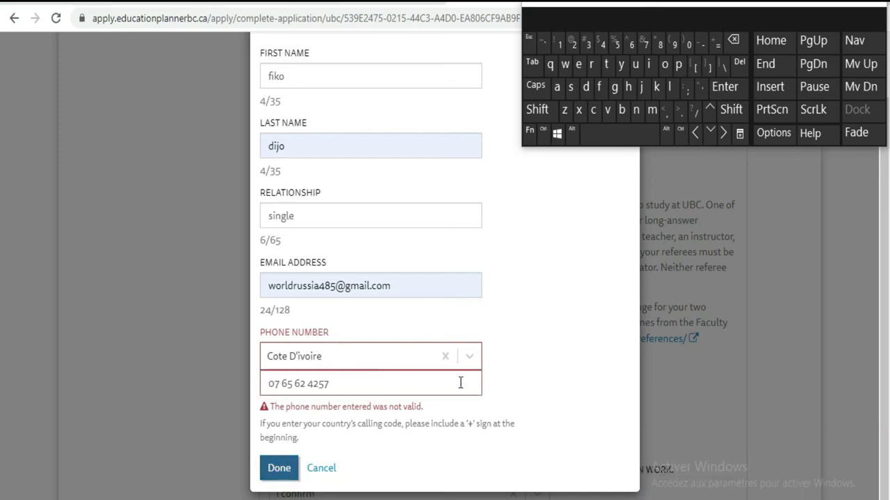
- Select Cote D'ivoire again as the second referee's phone country to reset the phone number
click(468, 359)
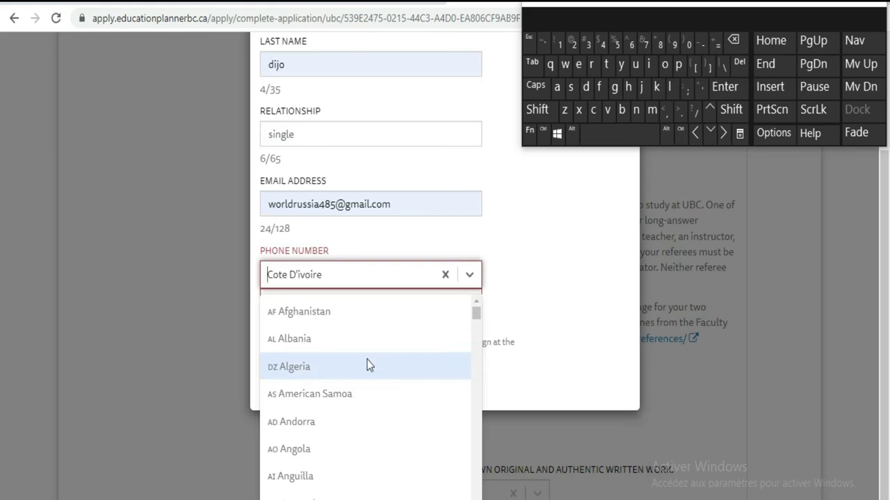
scroll(367, 359, down, 5)
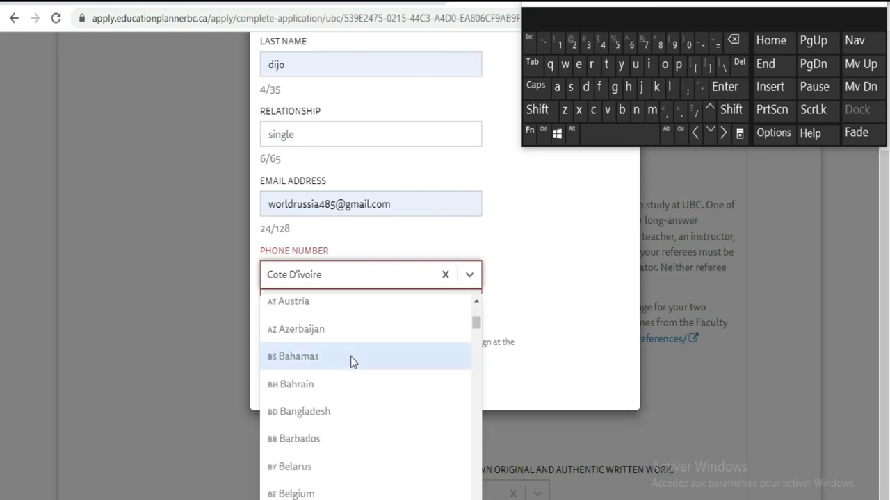
scroll(350, 357, down, 4)
scroll(350, 357, down, 6)
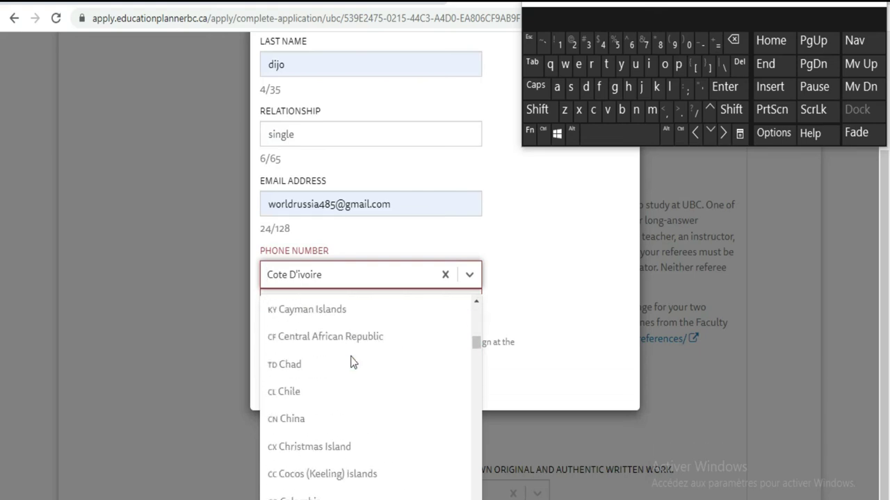
scroll(350, 357, down, 3)
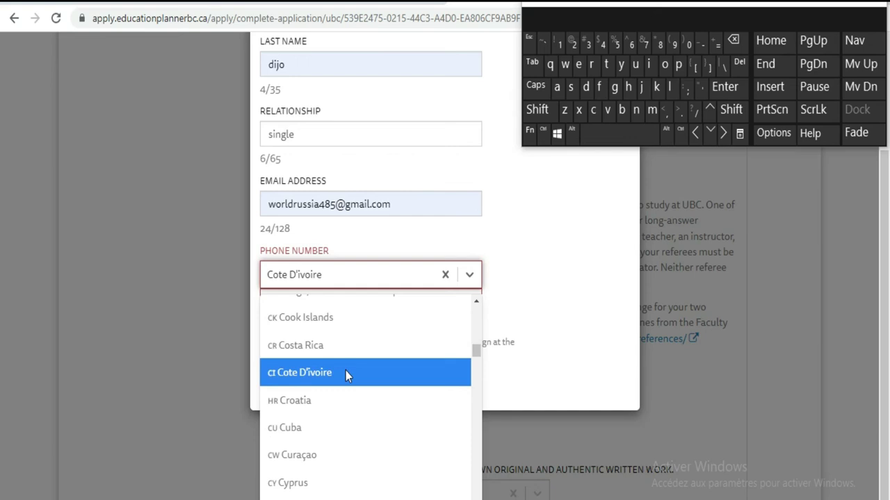
click(345, 373)
- Enter a ten-digit phone number for the second referee and save the referee's details
click(399, 383)
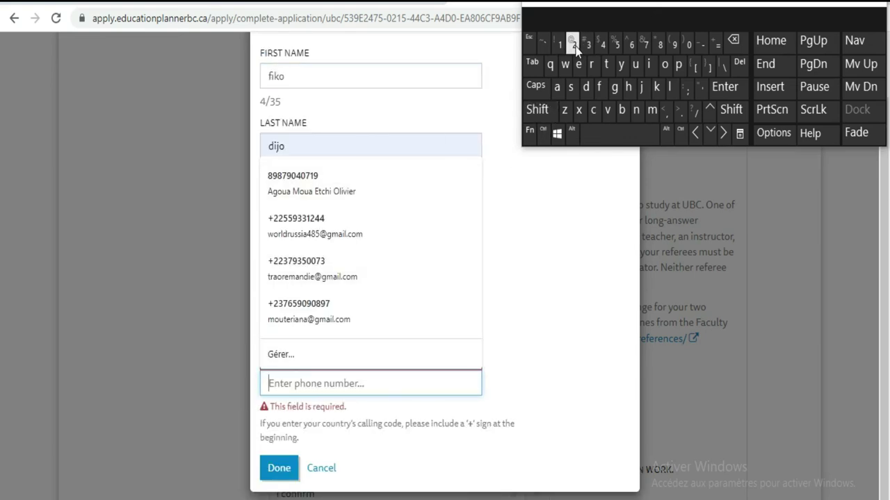
click(689, 47)
click(646, 49)
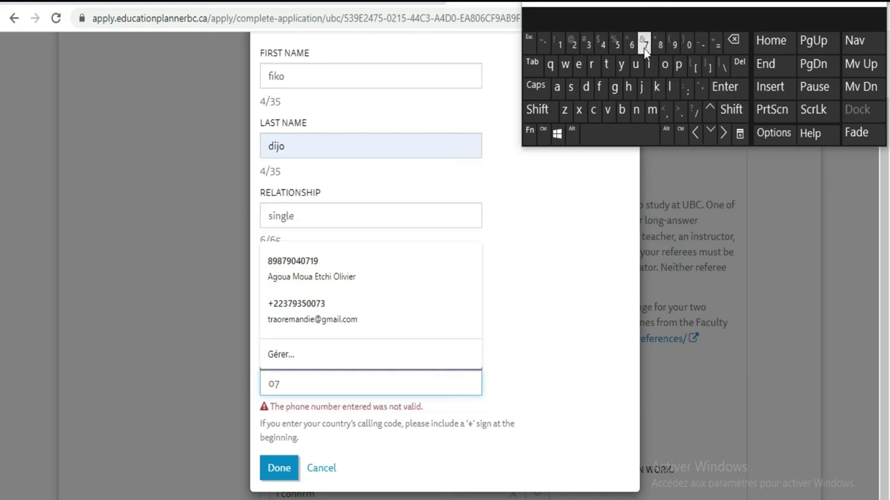
click(572, 45)
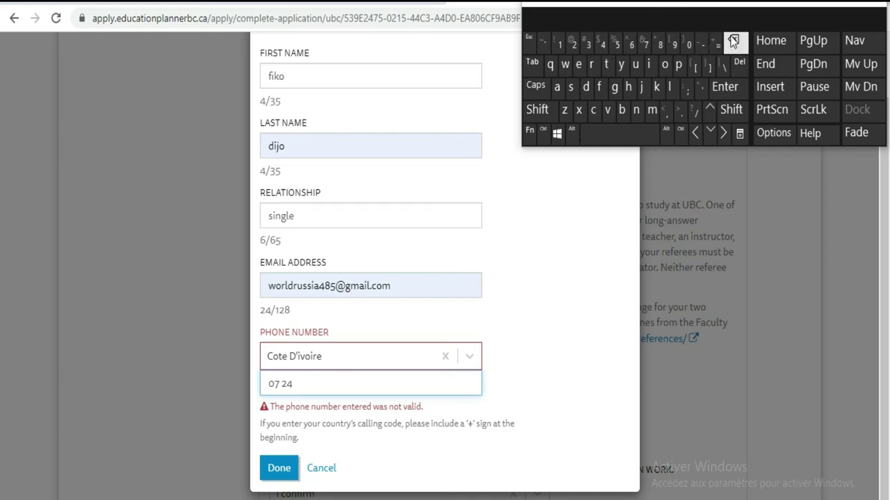
click(732, 42)
click(617, 44)
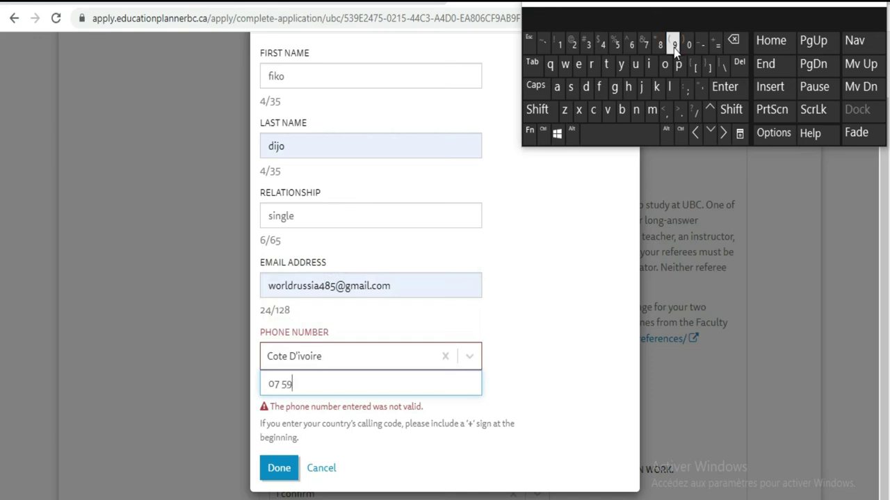
click(588, 43)
click(560, 44)
click(572, 43)
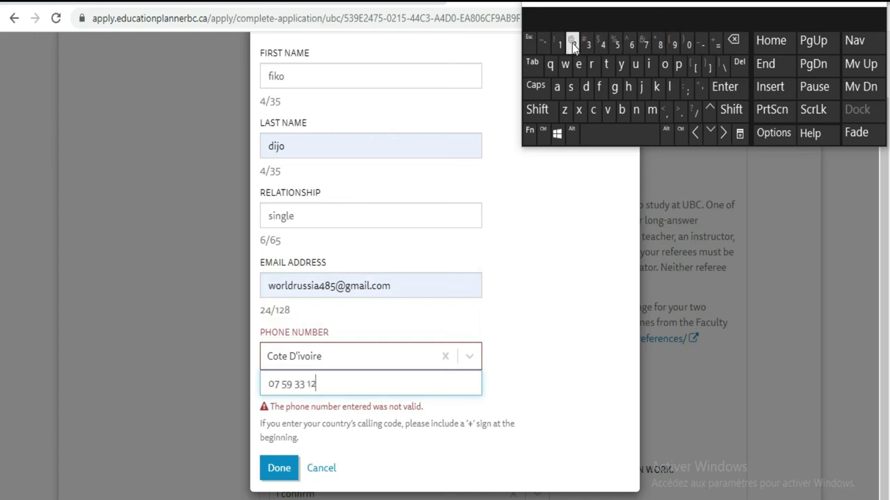
click(602, 45)
click(602, 45)
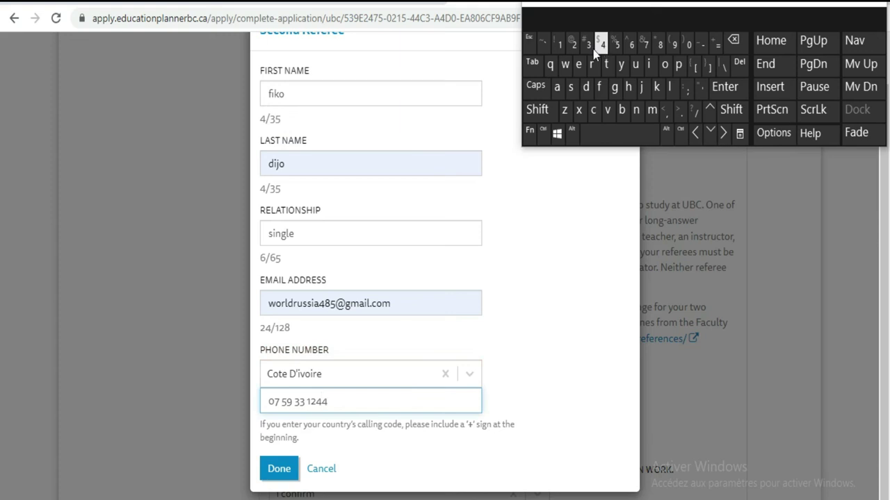
click(278, 469)
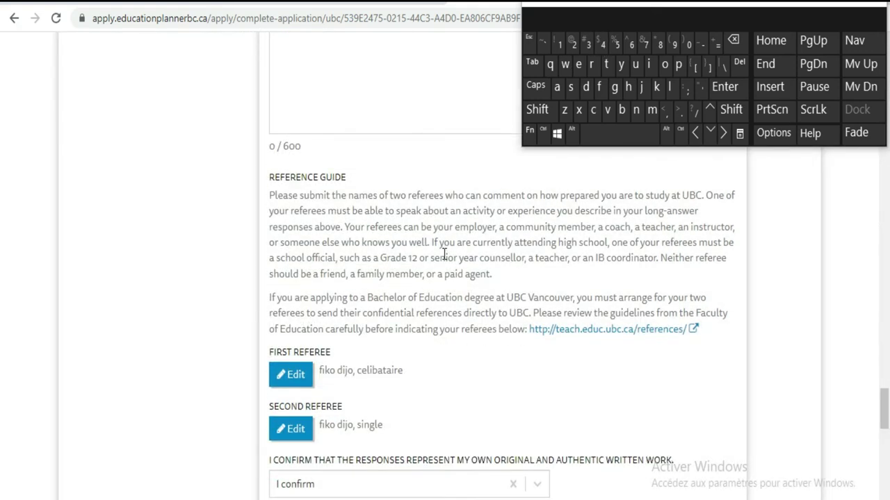
- Select "I confirm" for the statement that the responses are original and authentic written work
scroll(444, 255, down, 4)
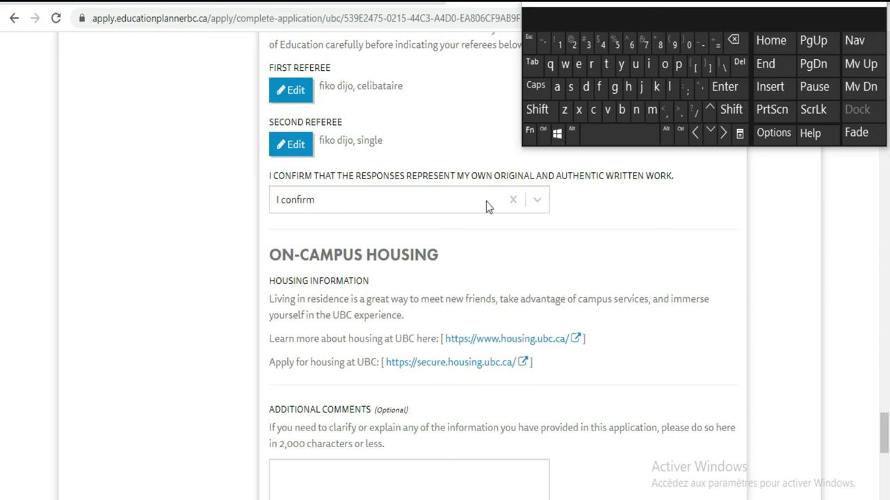
click(537, 204)
click(415, 243)
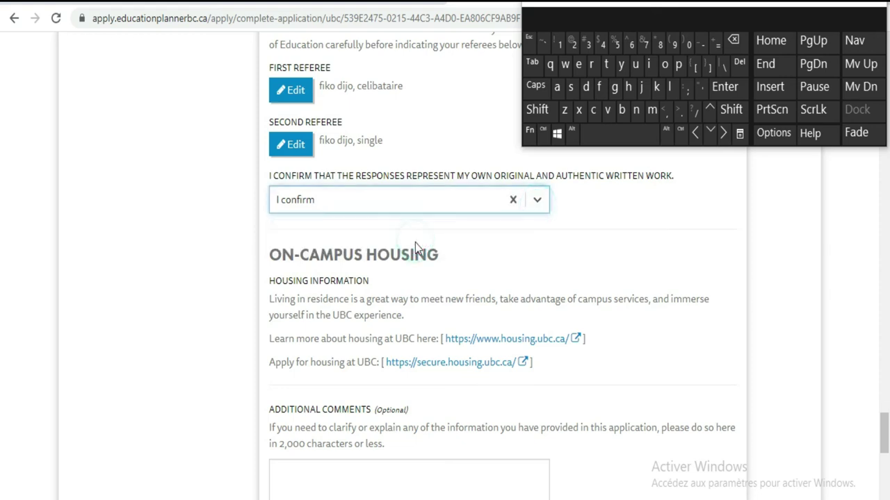
- Examine the housing, optional comments and closing notice sections, highlighting the sentence on fees for multiple applications
scroll(434, 183, down, 3)
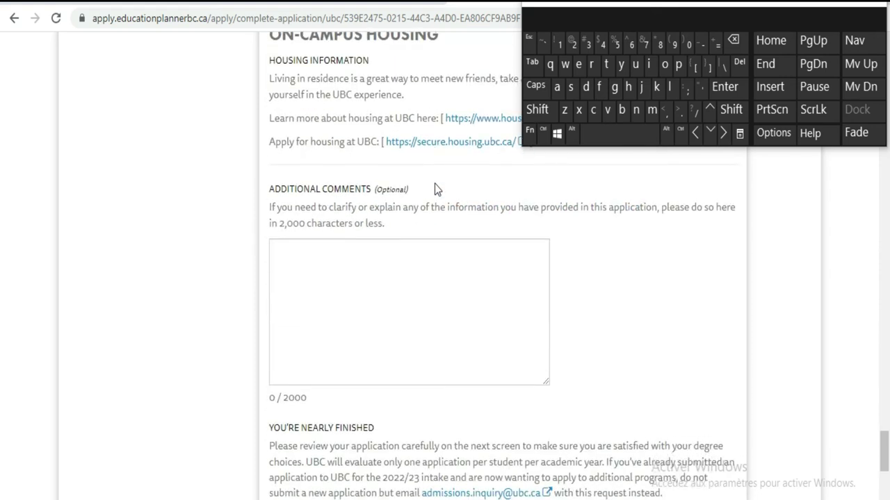
scroll(435, 183, down, 1)
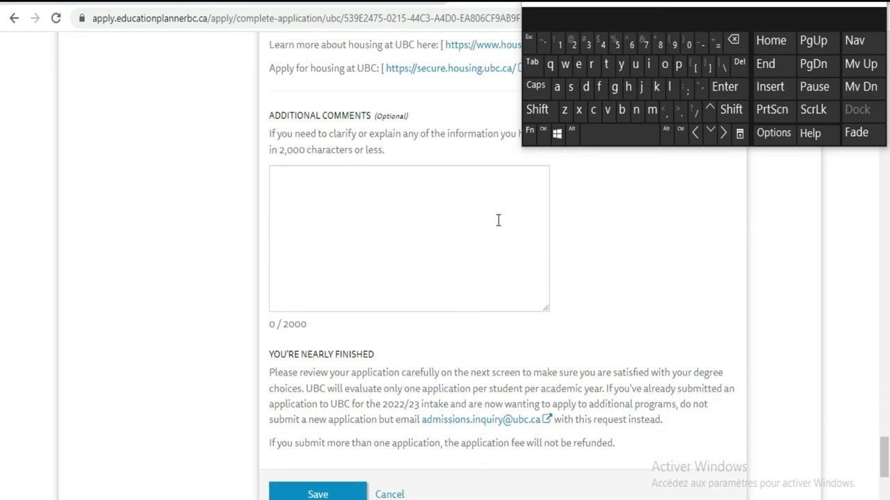
scroll(349, 209, down, 4)
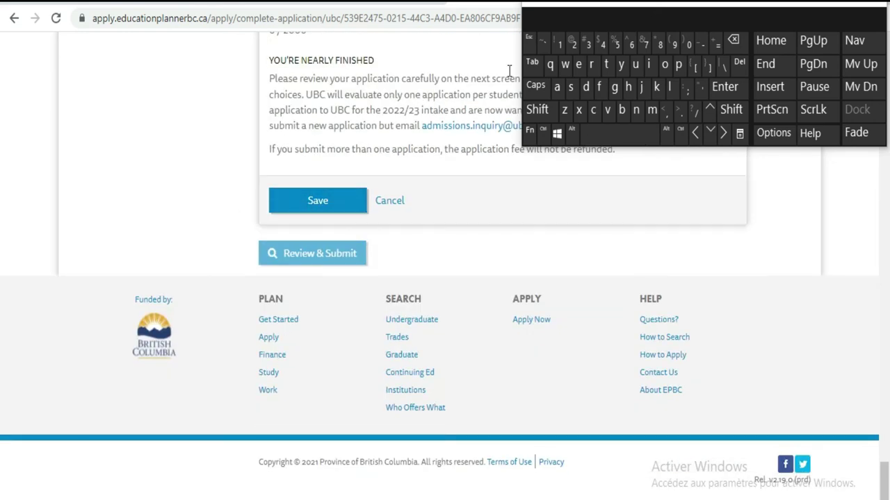
scroll(404, 225, up, 1)
scroll(403, 226, up, 3)
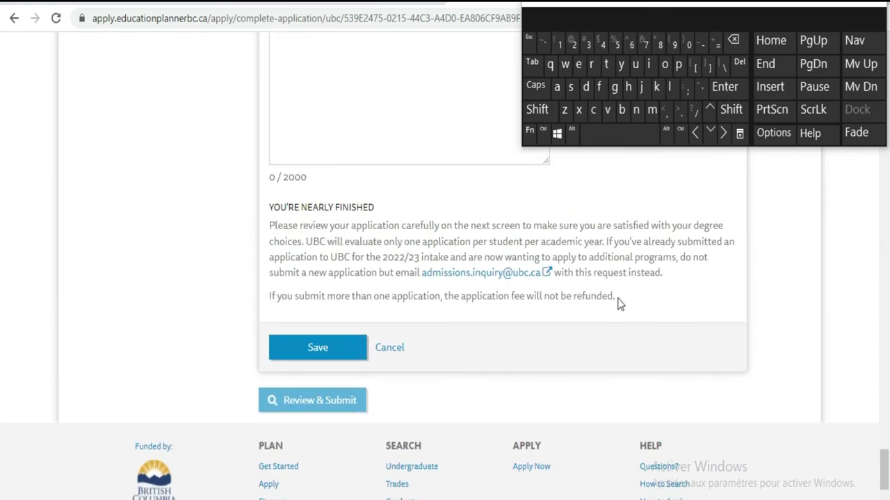
drag(617, 299, 267, 299)
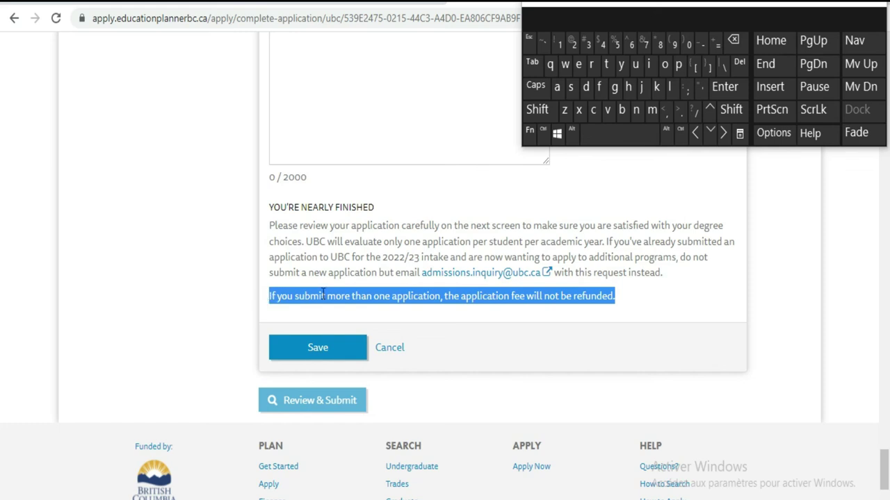
scroll(324, 83, up, 6)
scroll(328, 104, down, 8)
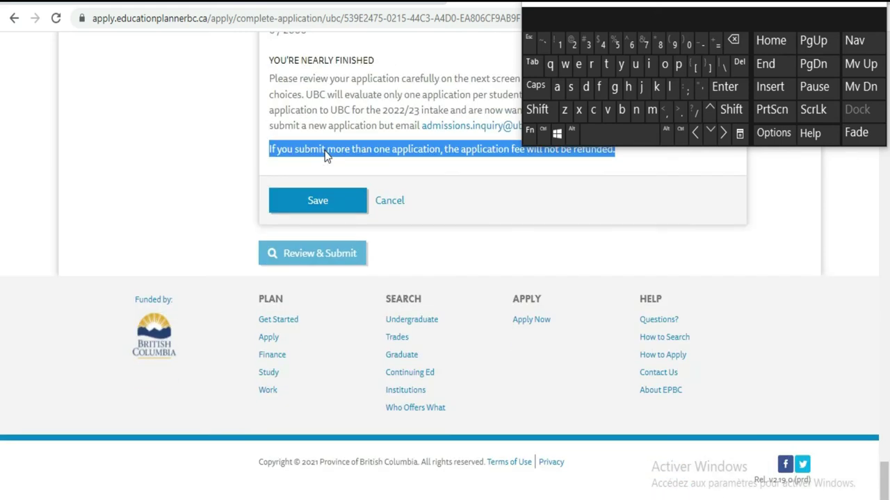
scroll(431, 174, up, 1)
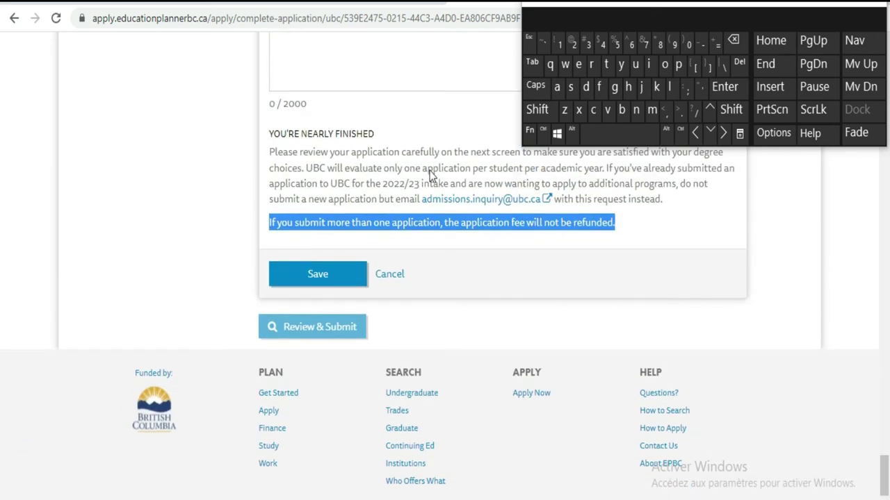
- Save the additional information and proceed to reviewing and submitting the application
click(325, 275)
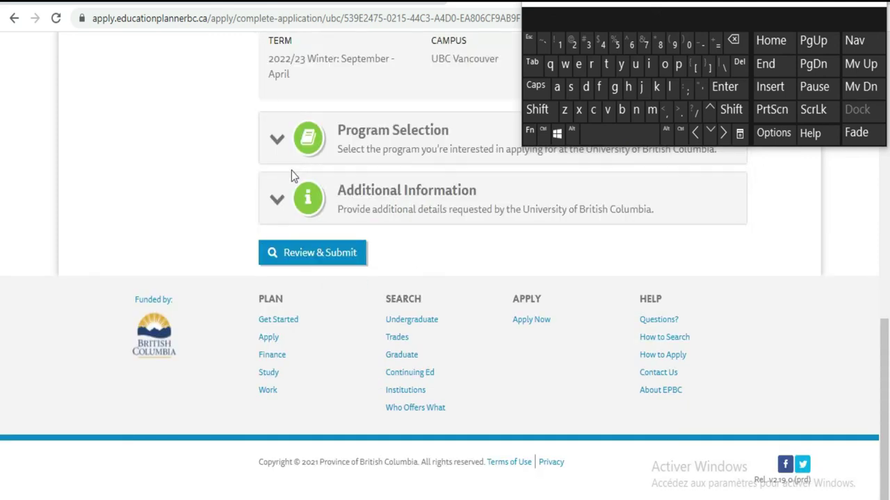
scroll(435, 133, up, 2)
scroll(435, 133, down, 2)
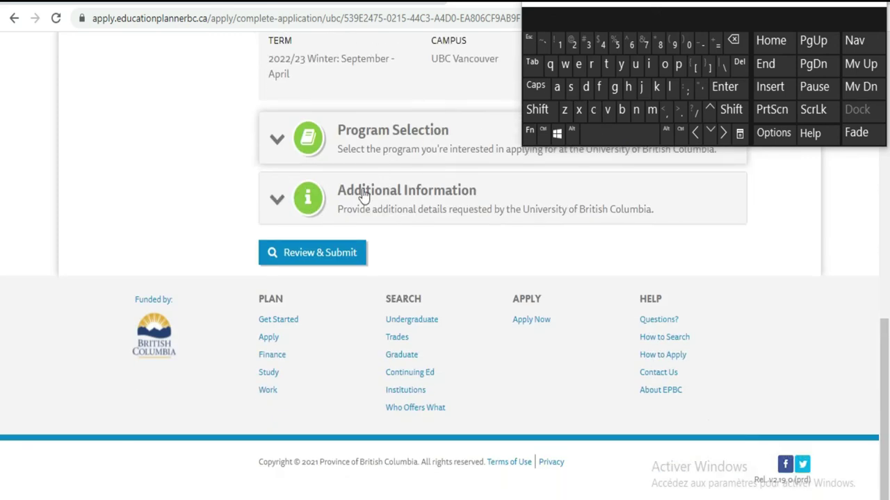
click(335, 264)
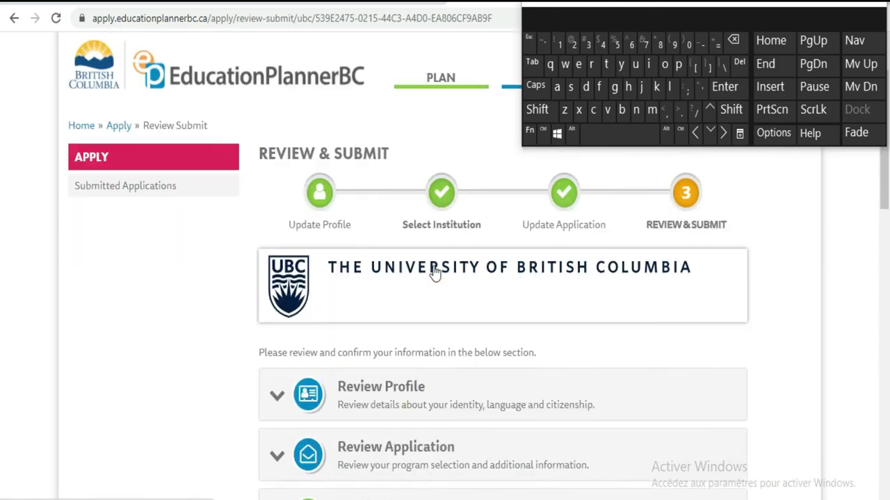
- Expand the profile review and examine the personal information, contact details and academic history
scroll(434, 271, down, 4)
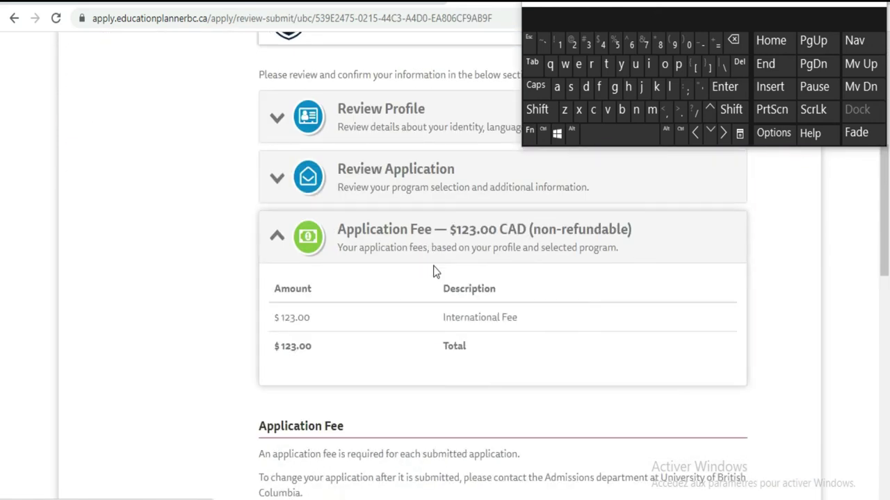
click(390, 139)
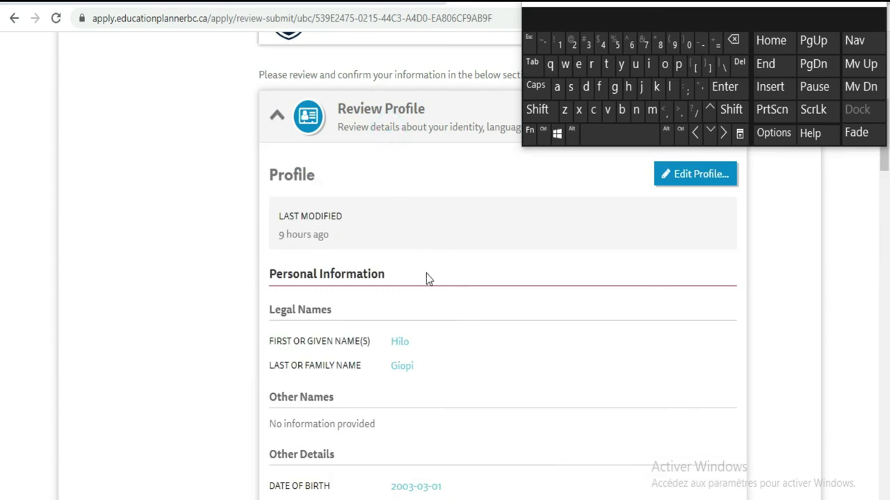
scroll(426, 277, down, 10)
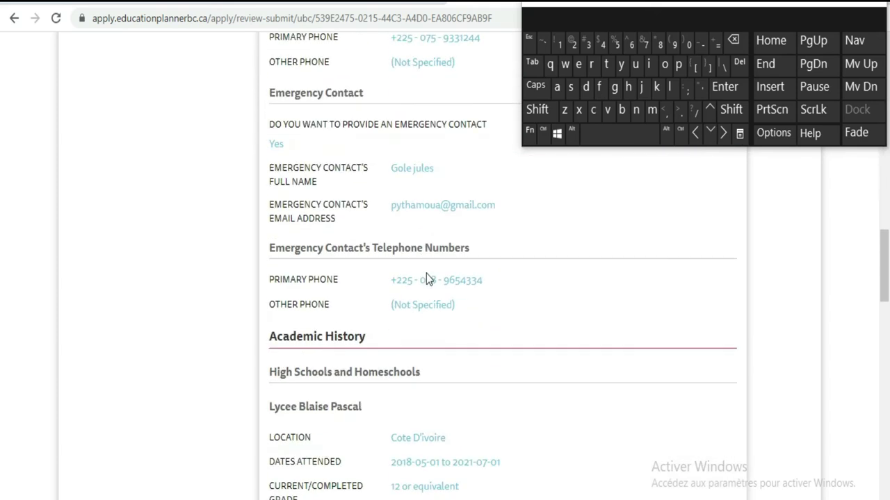
scroll(426, 278, down, 7)
scroll(427, 278, up, 6)
scroll(427, 278, up, 14)
scroll(427, 278, down, 6)
scroll(426, 278, down, 12)
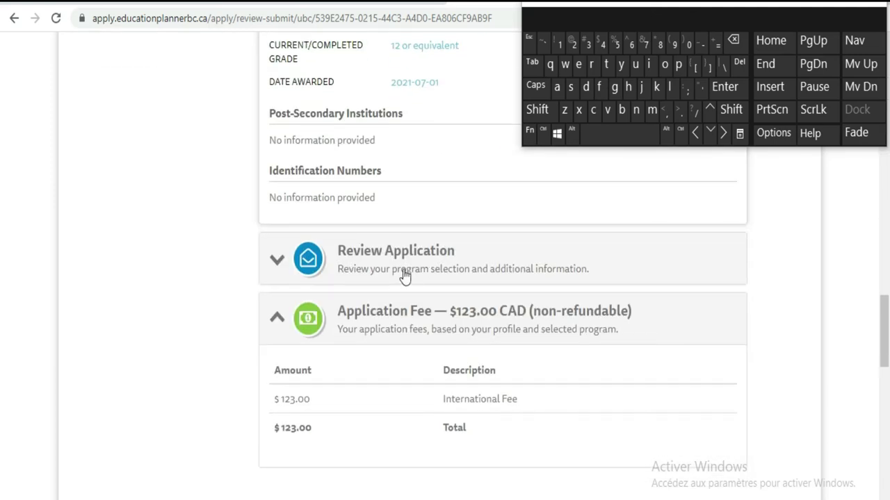
- Expand the application review and examine the program selection, additional information and total application fee
click(404, 276)
scroll(541, 265, down, 2)
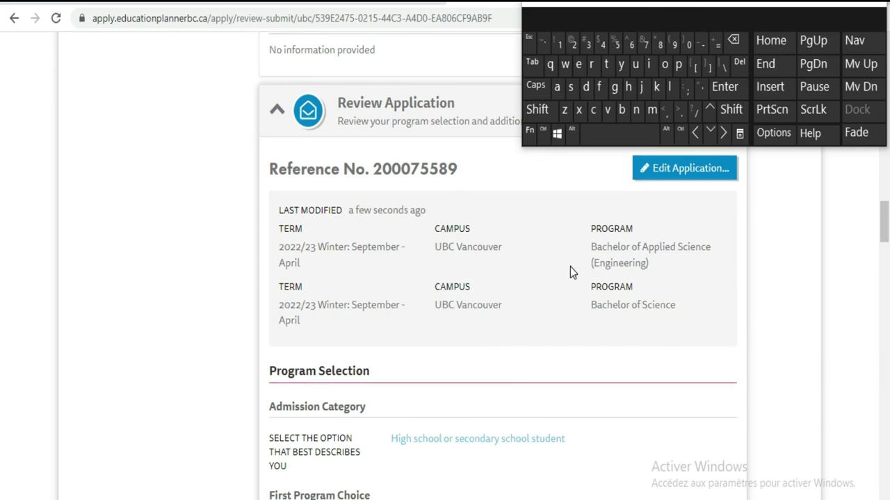
scroll(570, 271, down, 4)
scroll(570, 267, down, 8)
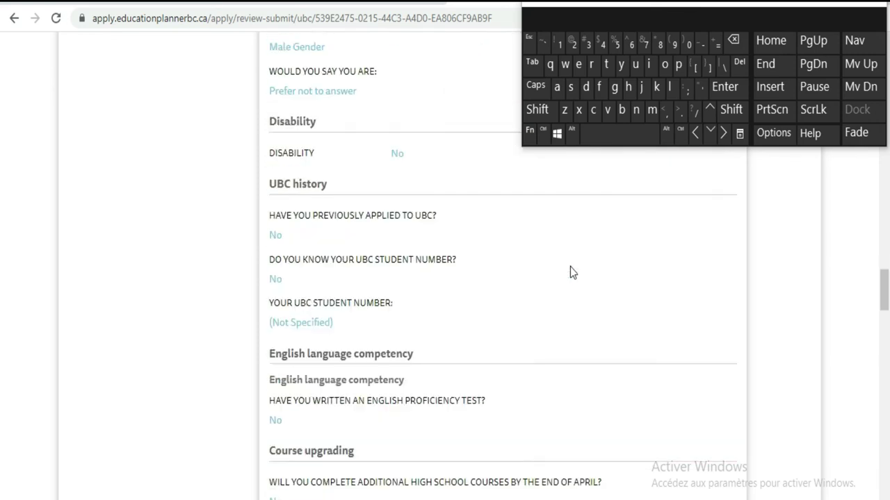
scroll(570, 272, down, 10)
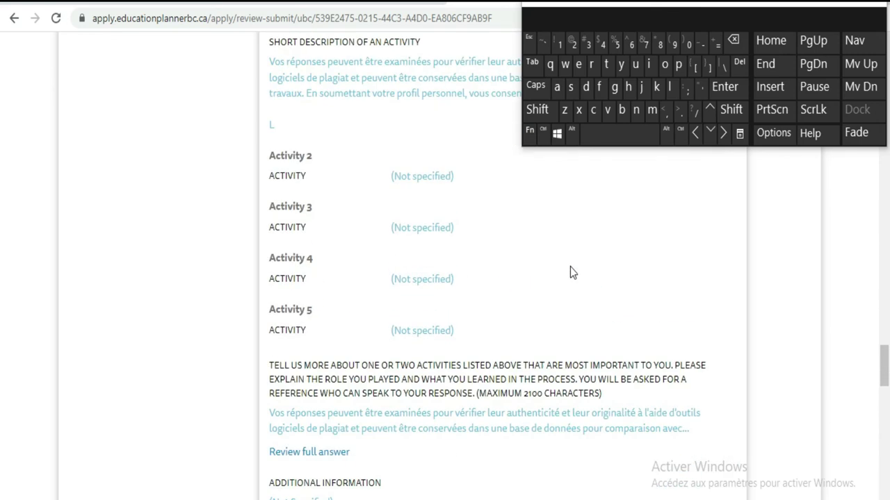
scroll(570, 266, down, 3)
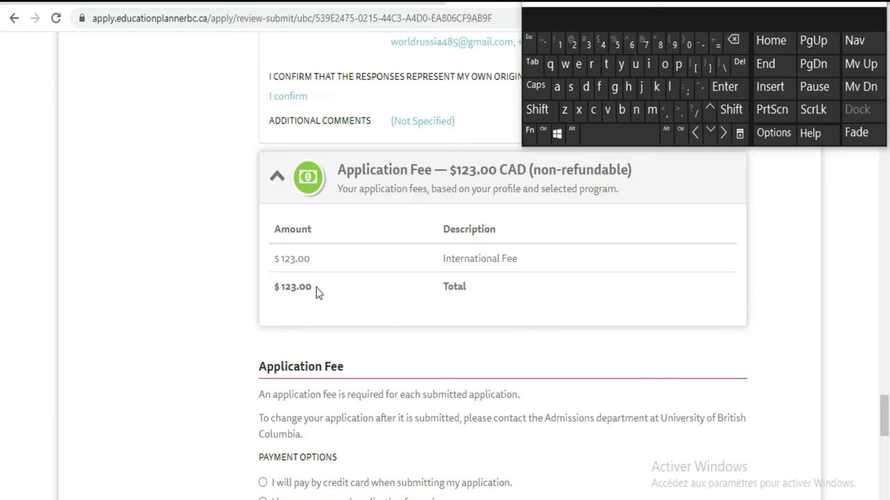
drag(321, 287, 271, 287)
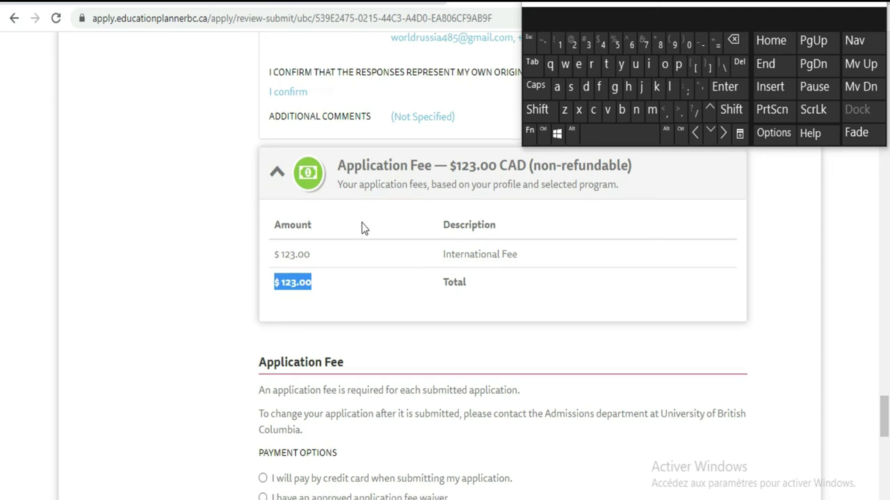
- Choose to pay the application fee by credit card and confirm that the listed email address is current
scroll(362, 223, down, 3)
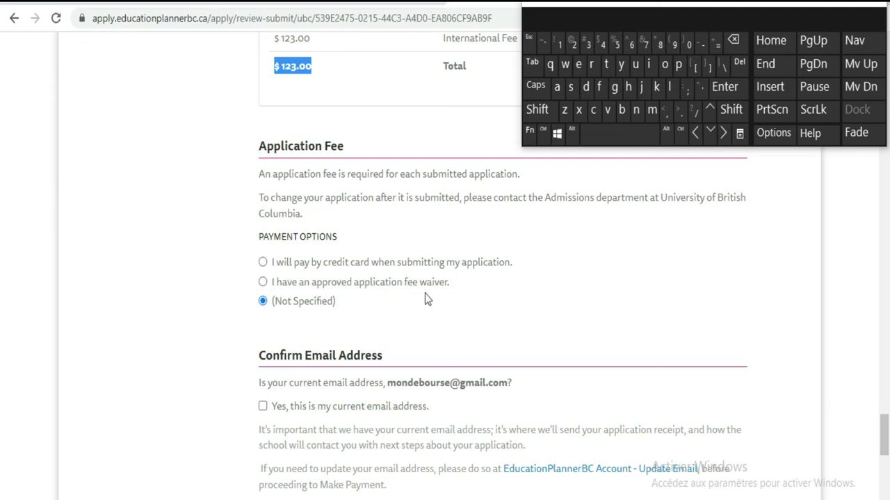
click(262, 263)
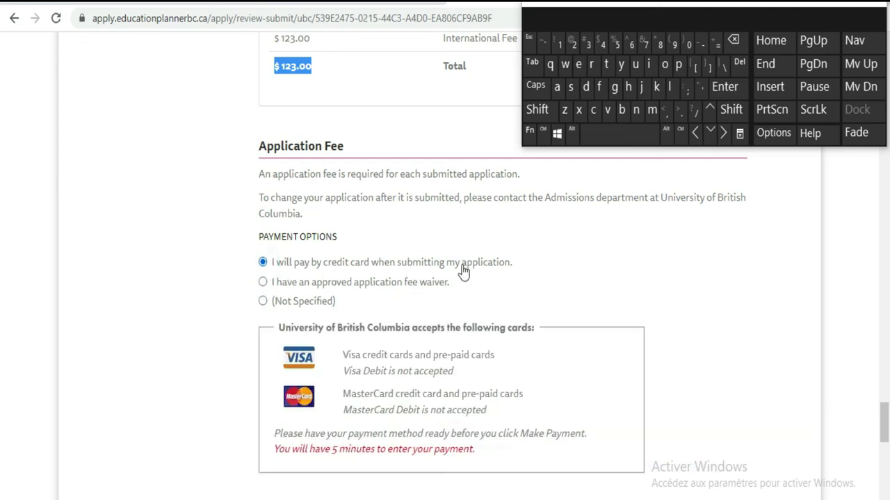
scroll(534, 276, down, 3)
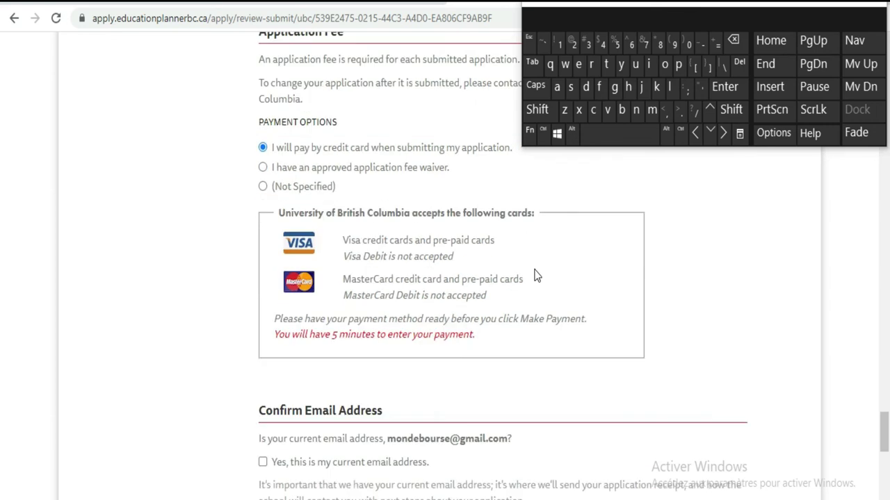
scroll(311, 270, down, 1)
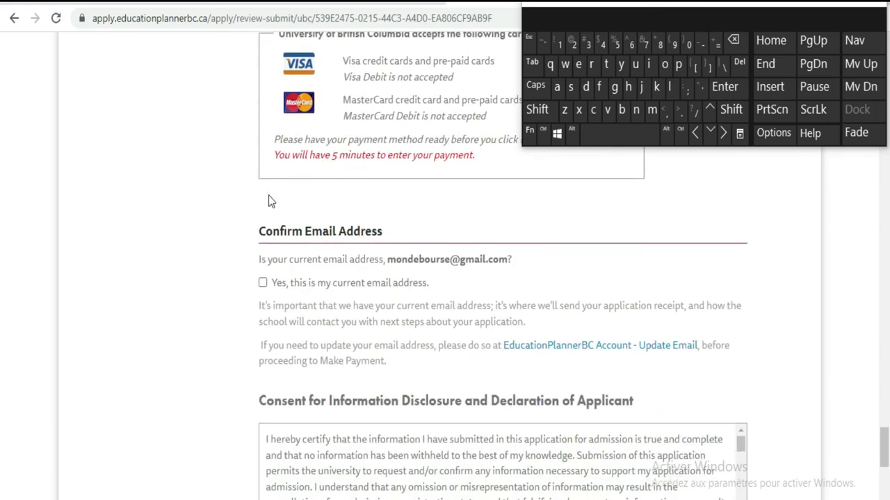
click(262, 283)
scroll(501, 227, up, 2)
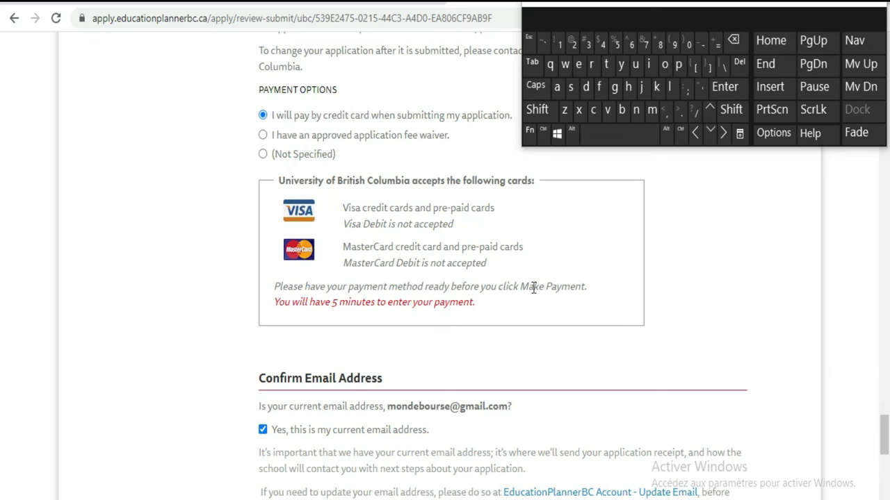
- Consent to the information disclosure and certify that the application information is true, accurate and complete
scroll(514, 282, down, 6)
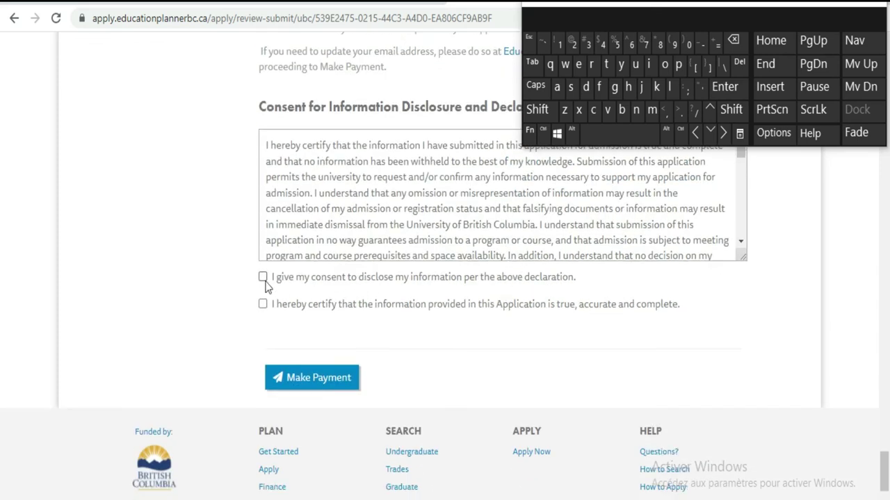
click(263, 278)
click(262, 304)
scroll(502, 312, down, 2)
scroll(501, 312, up, 6)
scroll(501, 312, down, 6)
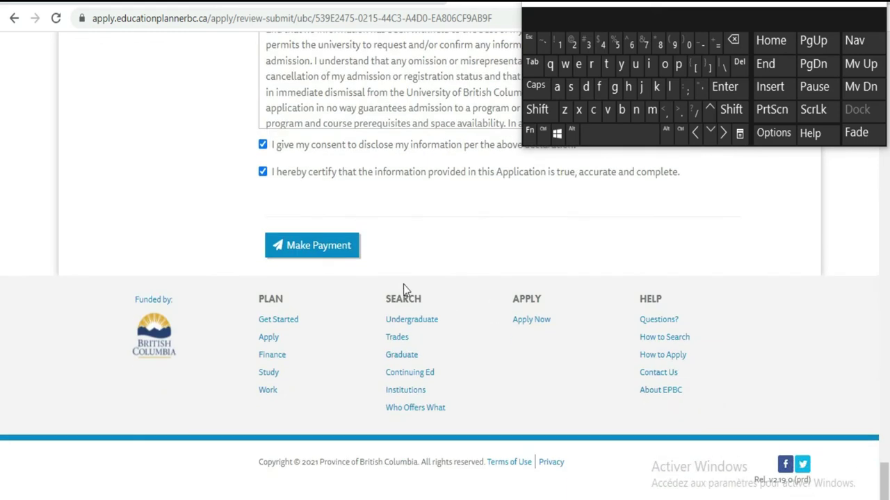
- Proceed to the application fee payment and try to submit the payment form with the card fields empty
click(327, 250)
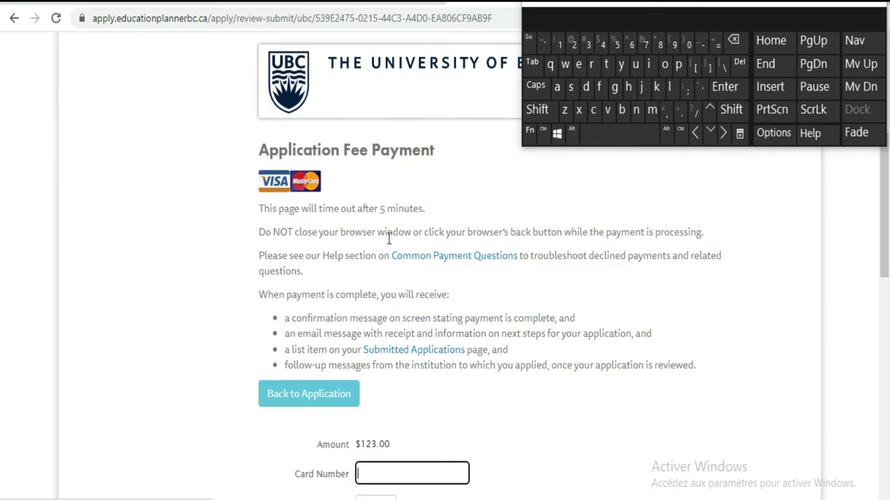
scroll(388, 238, down, 4)
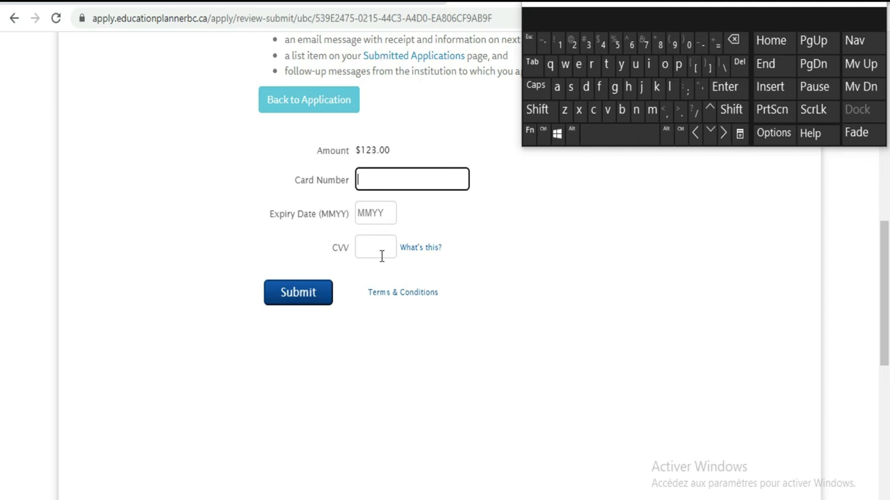
click(315, 294)
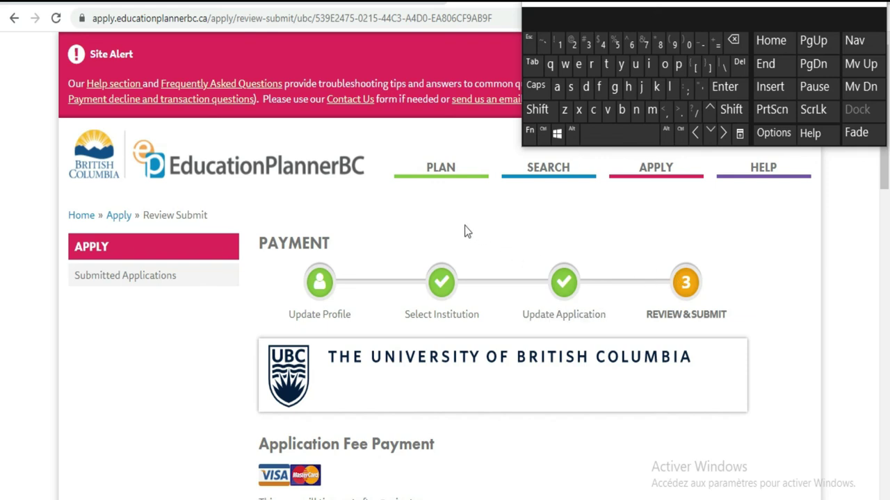
scroll(464, 229, down, 3)
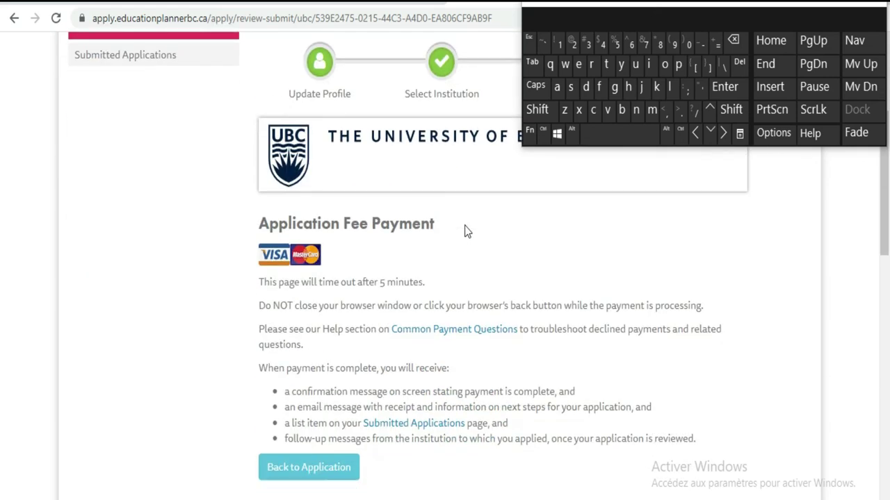